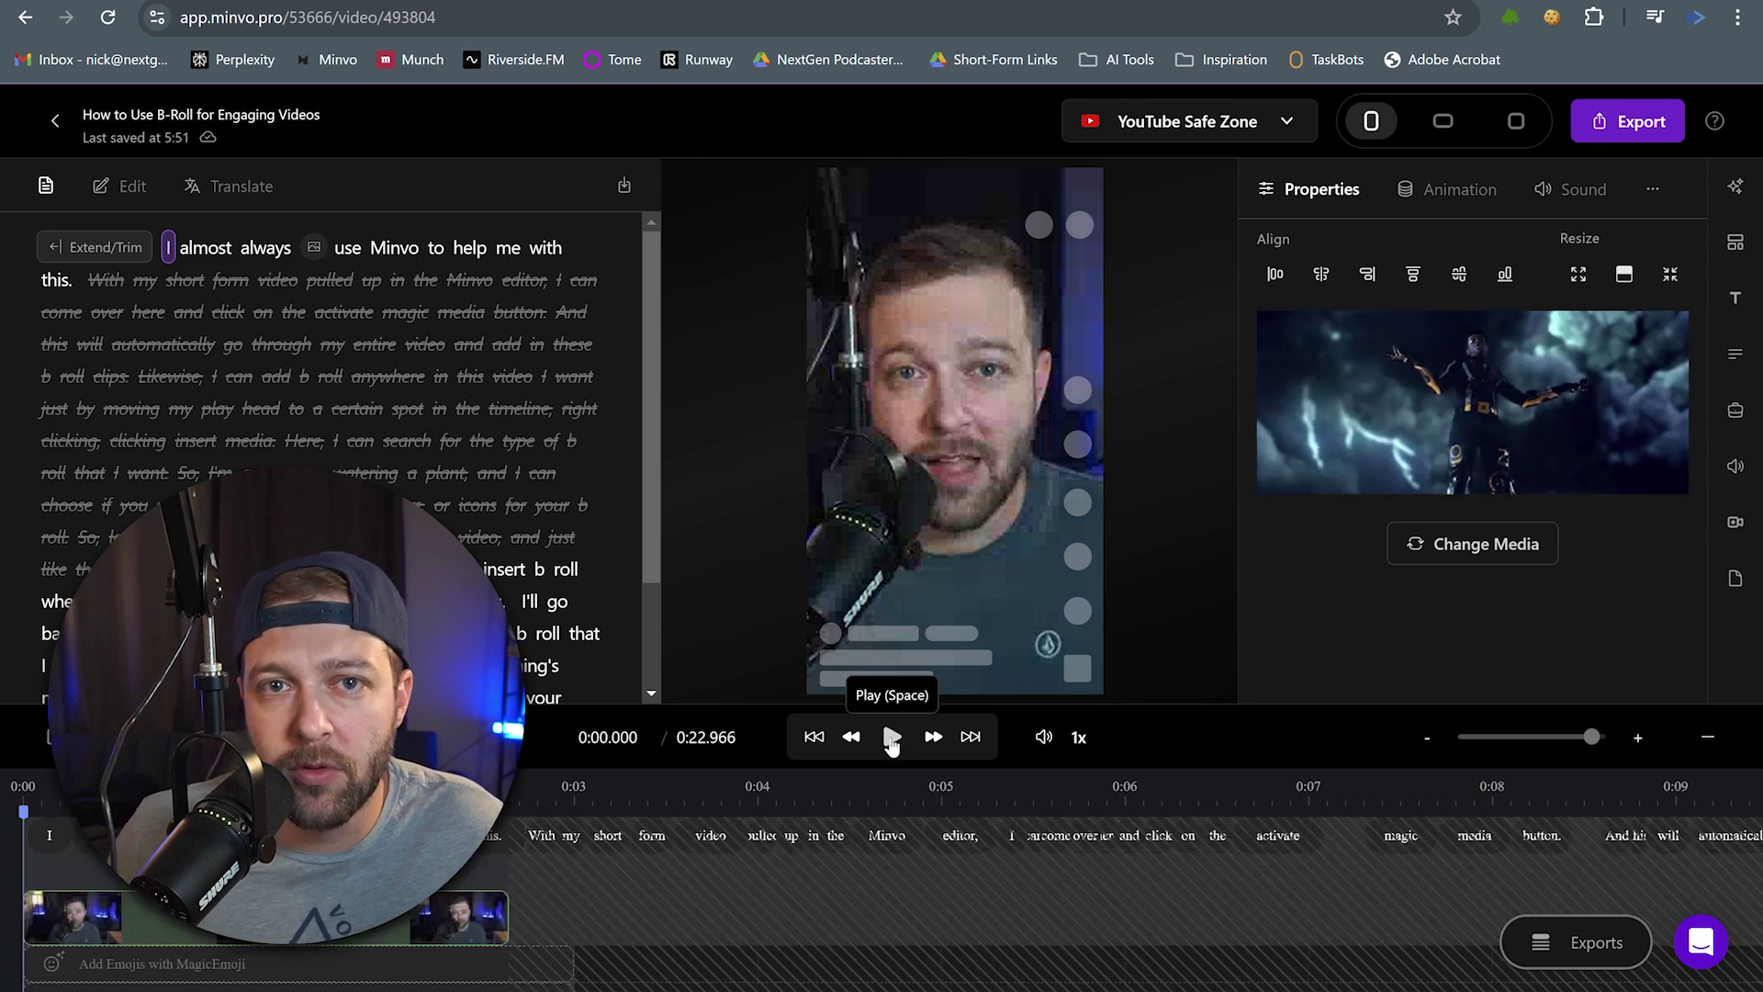
# Play the short-form video from the beginning to preview its opening
pyautogui.click(891, 738)
pyautogui.click(813, 740)
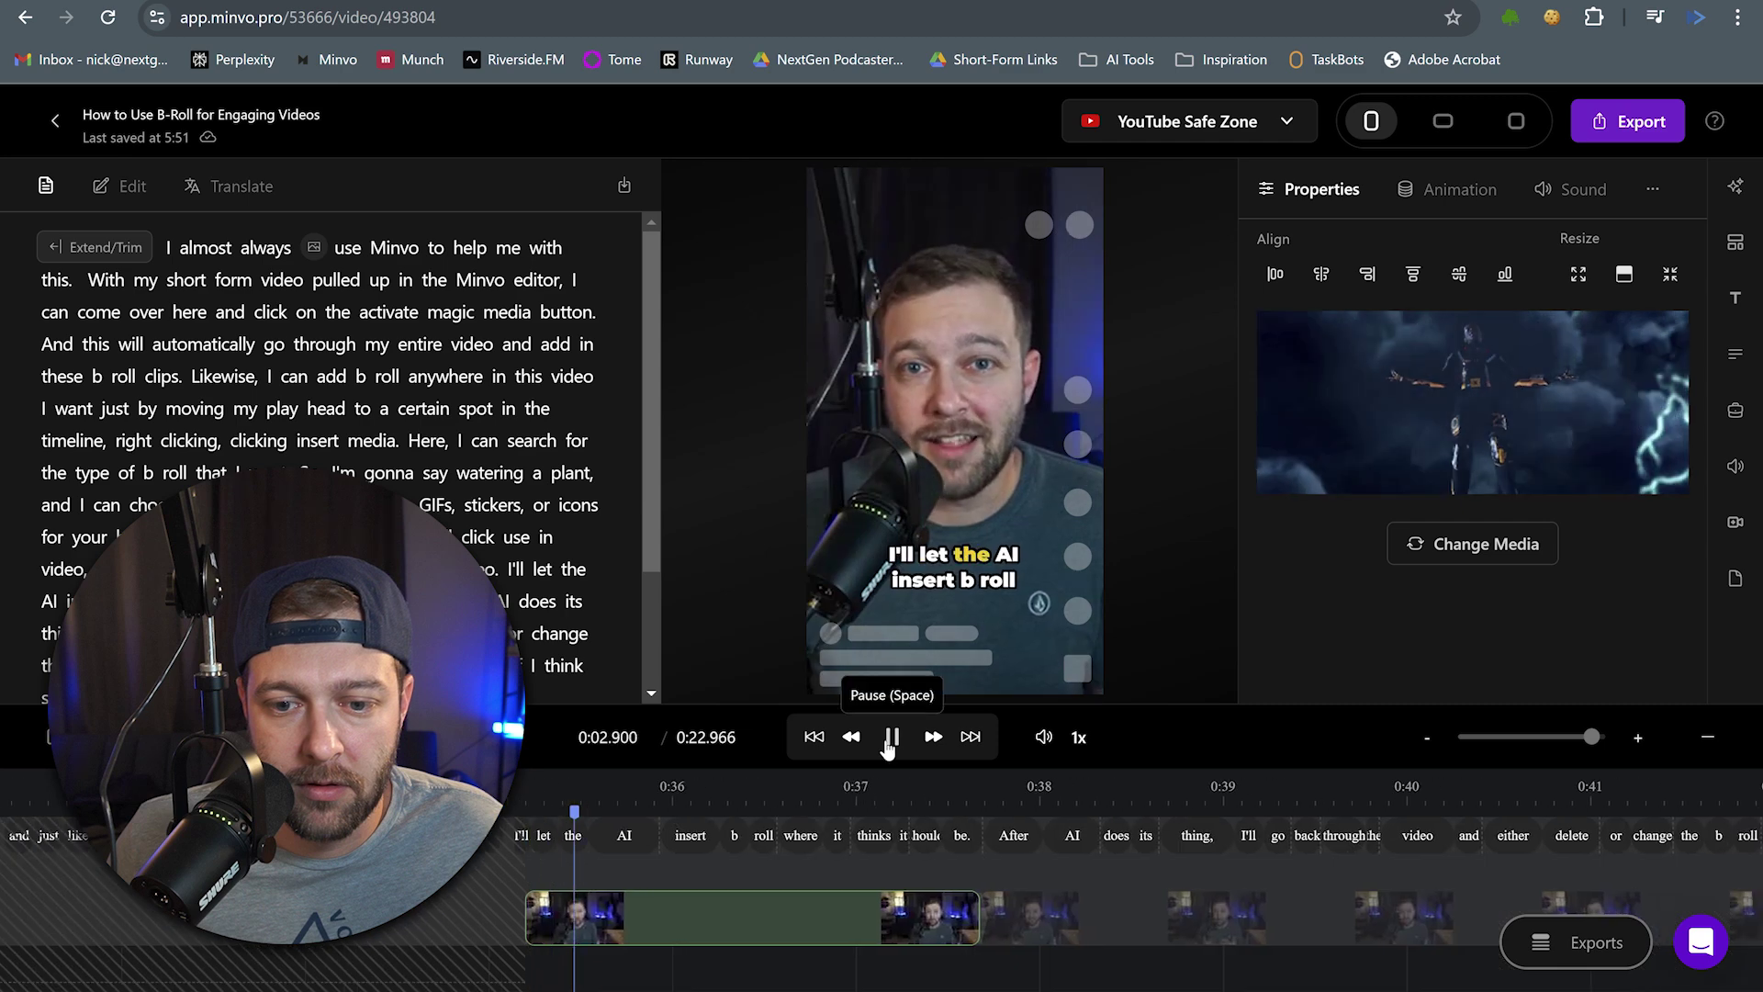
pyautogui.click(888, 746)
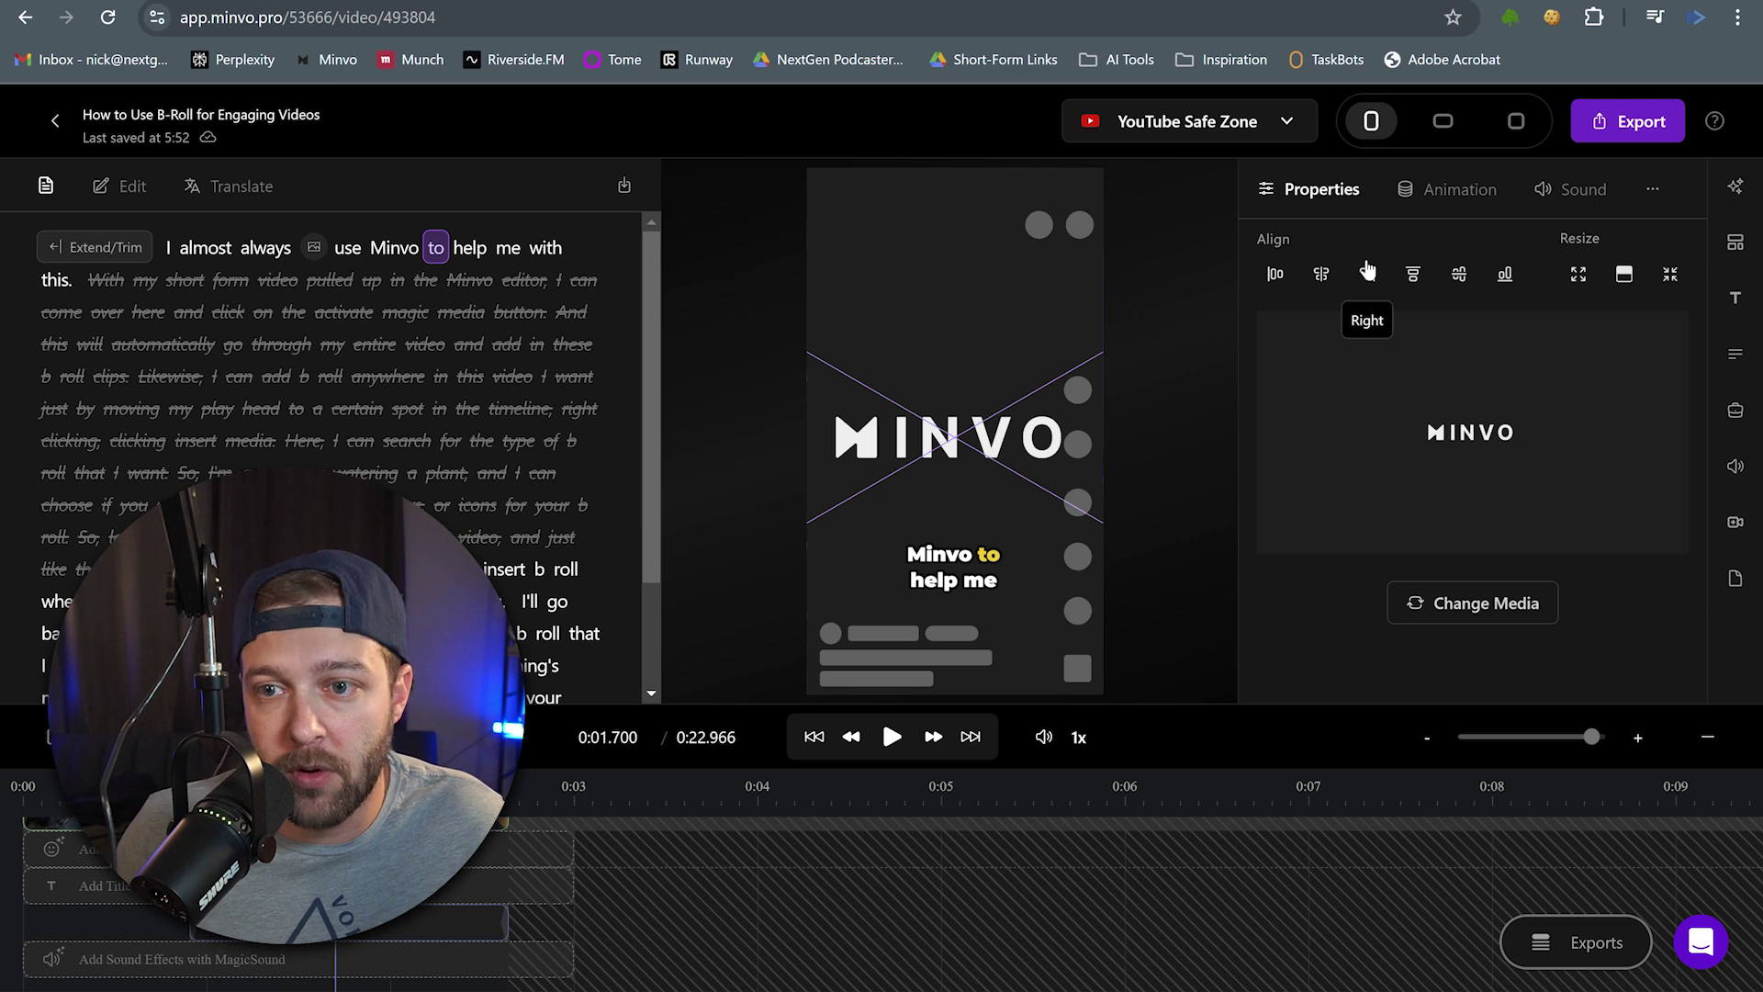
# Set the Minvo logo clip's entry animation to Pop and play the clip back
pyautogui.click(1449, 188)
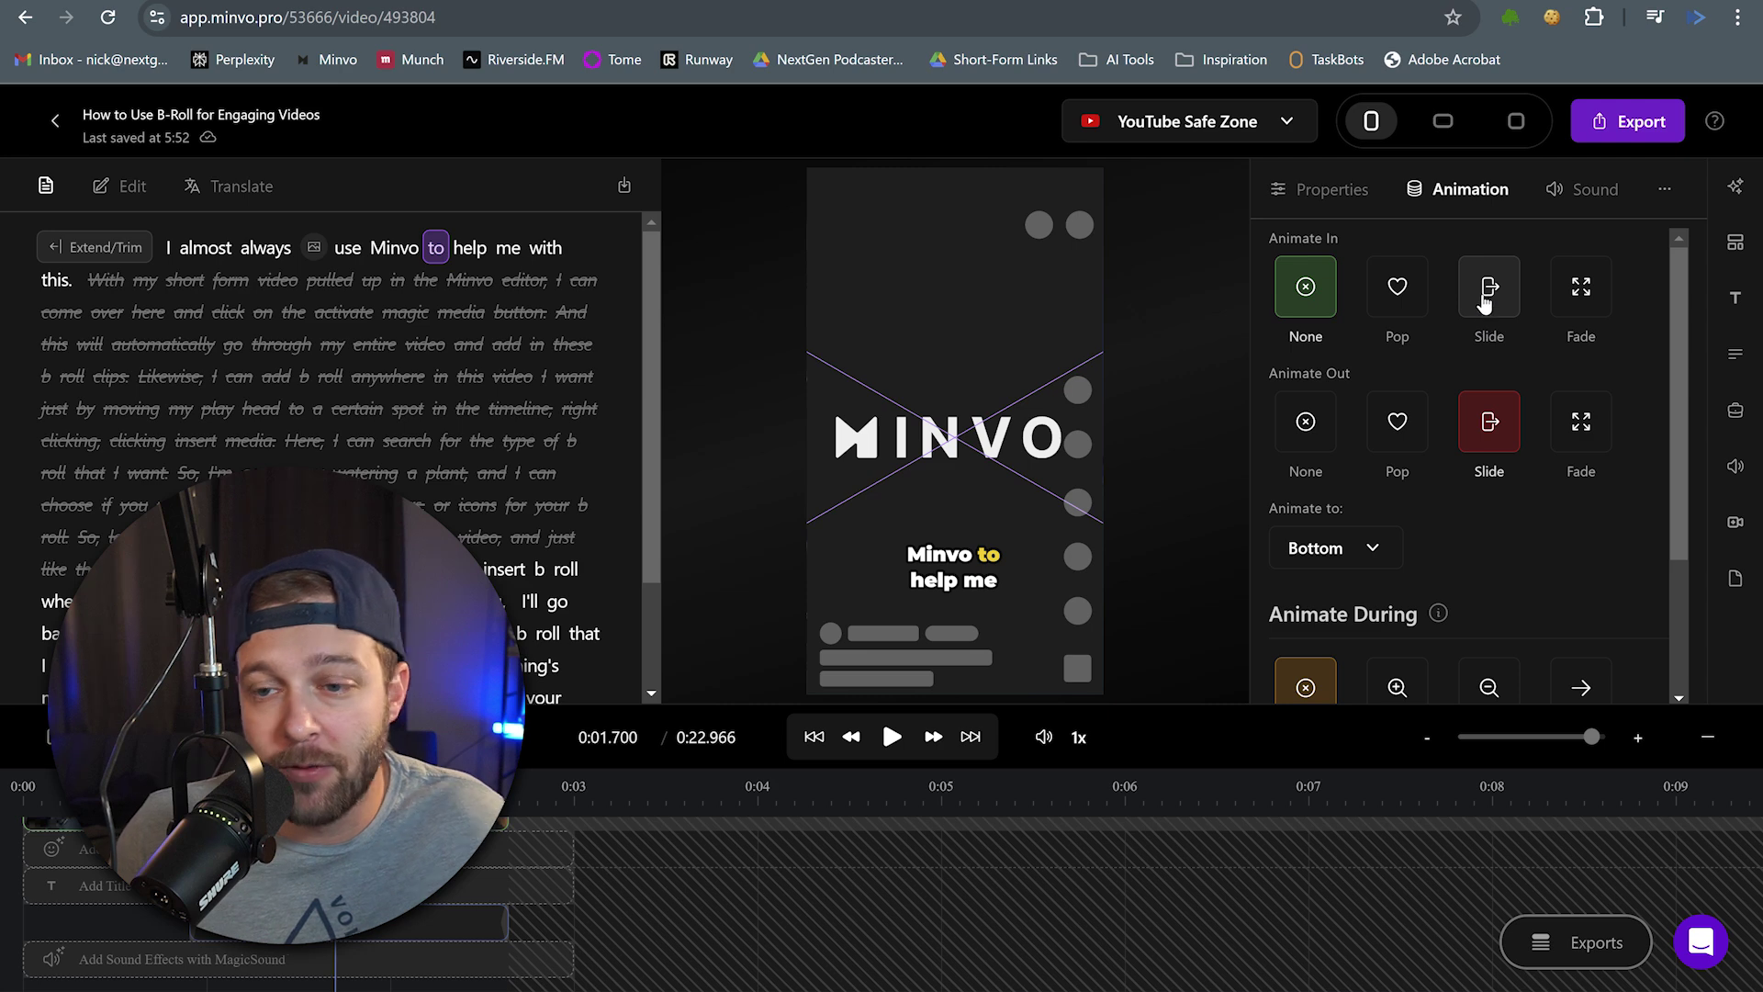
pyautogui.click(1405, 311)
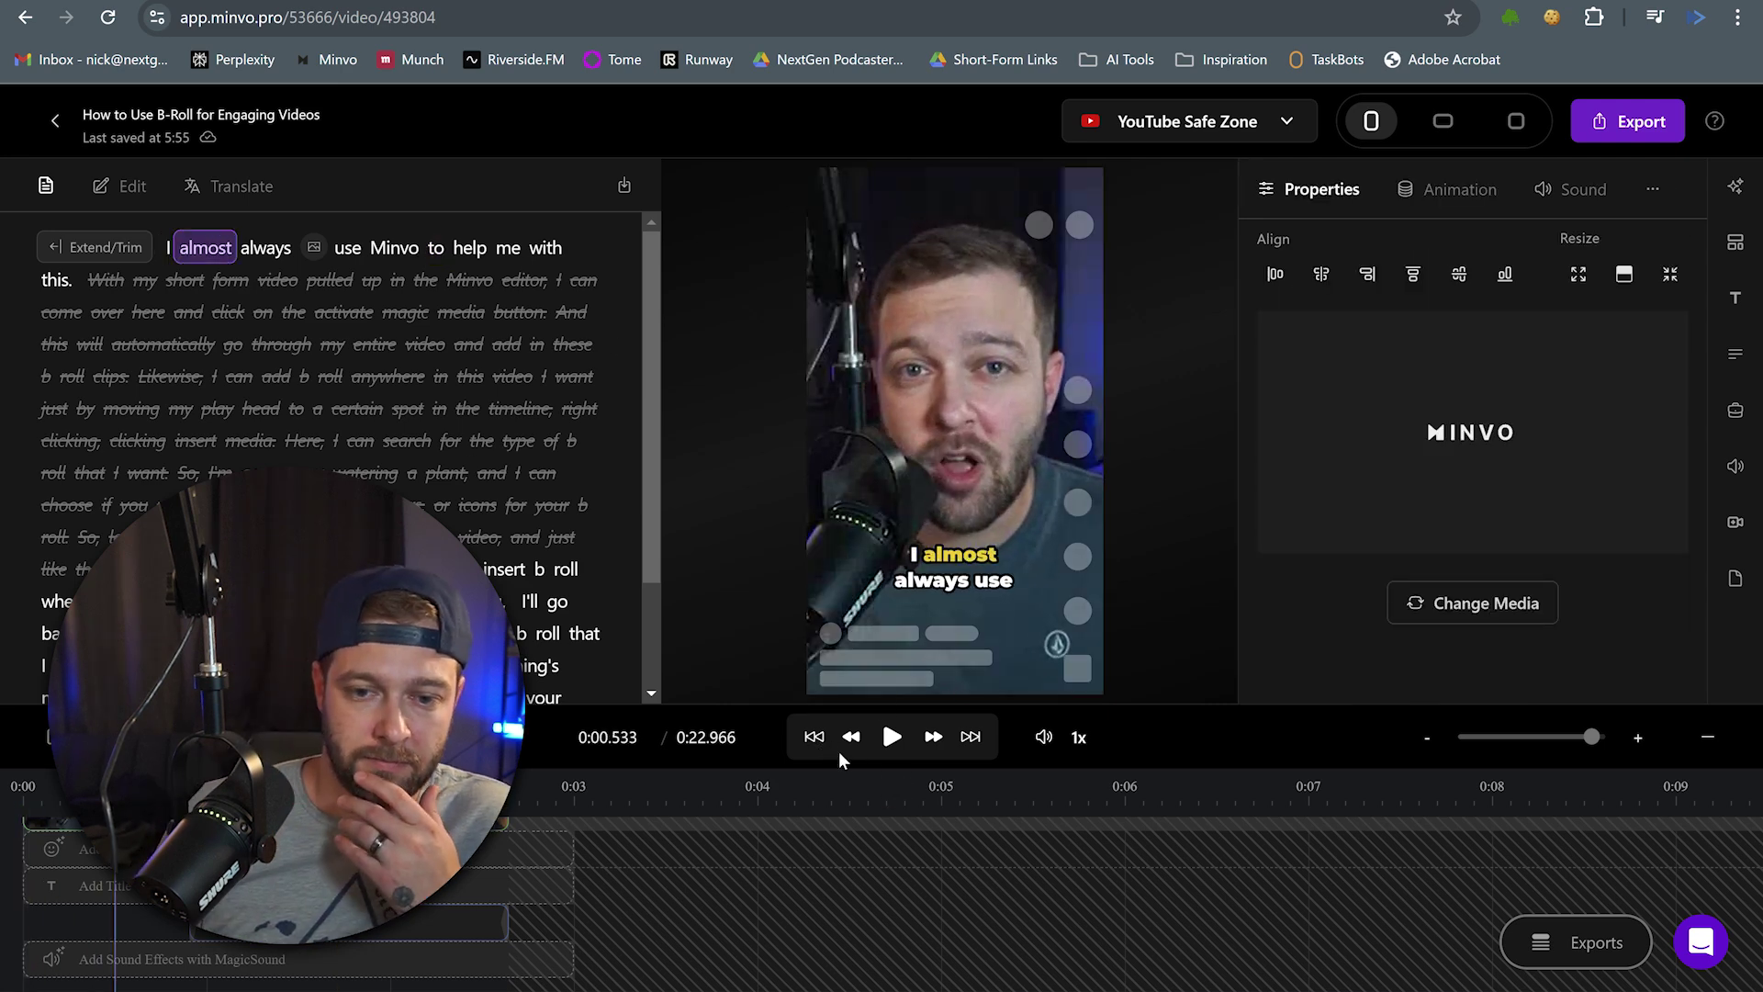
pyautogui.click(895, 746)
pyautogui.click(892, 739)
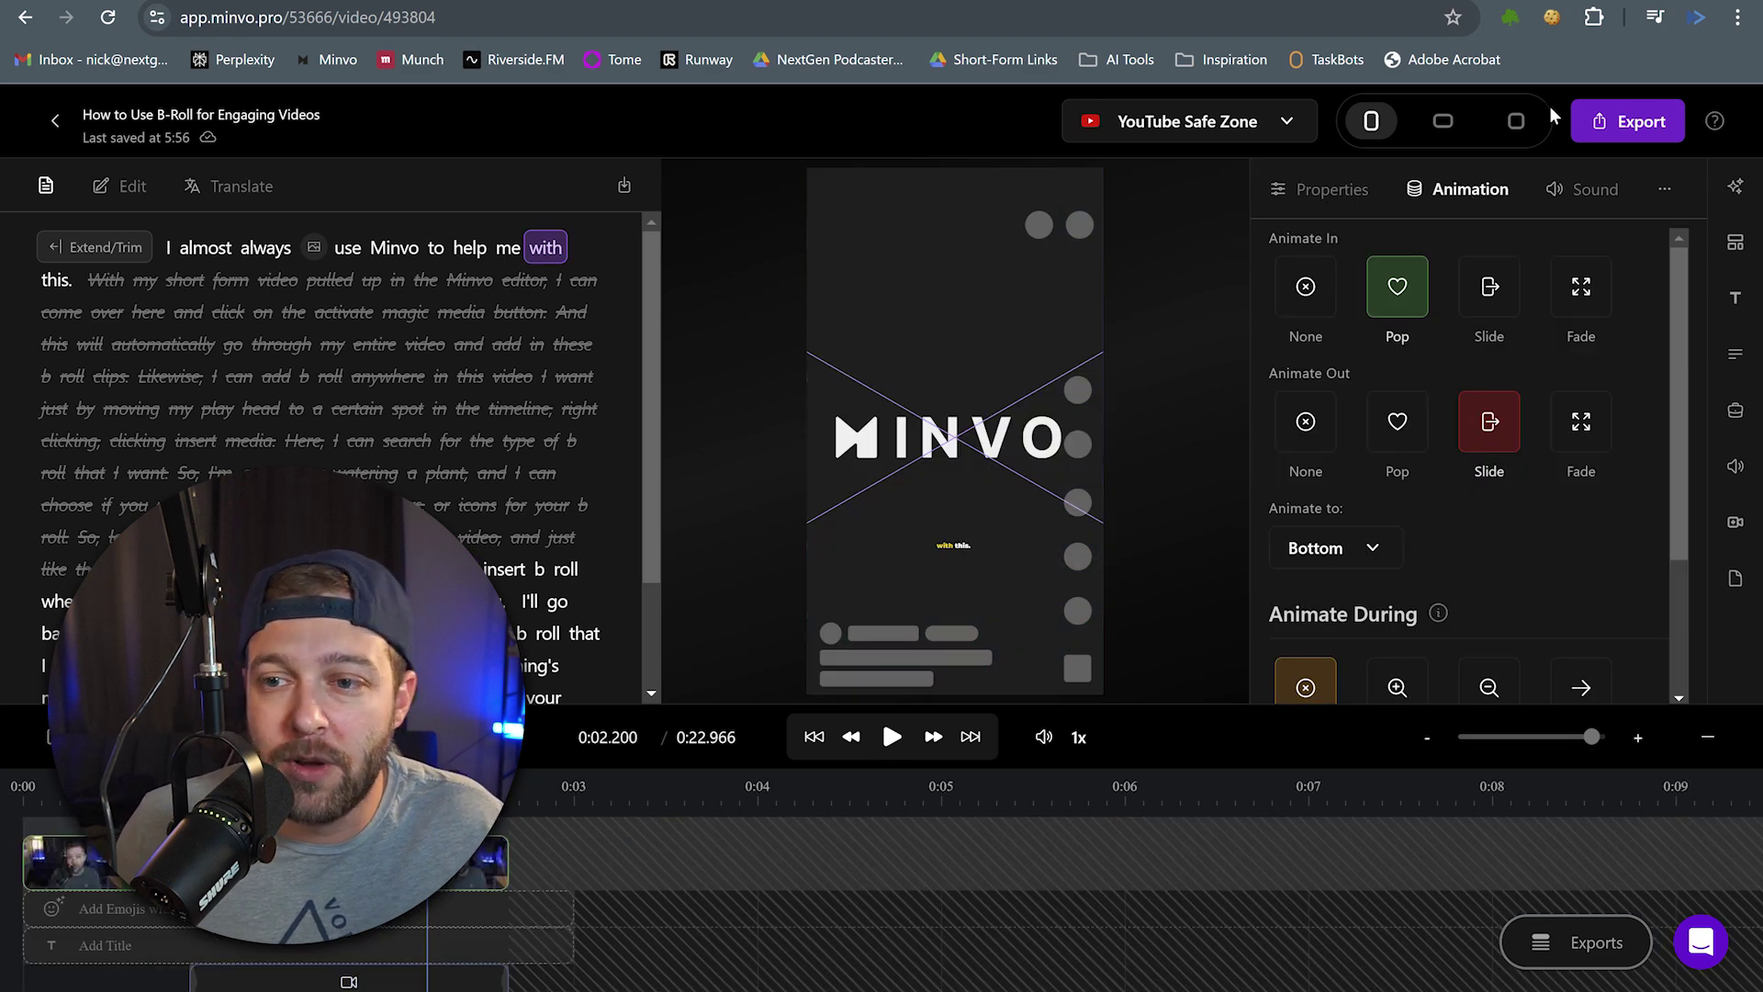
# View the sound settings of the Minvo logo clip and play the clip again
pyautogui.click(1563, 200)
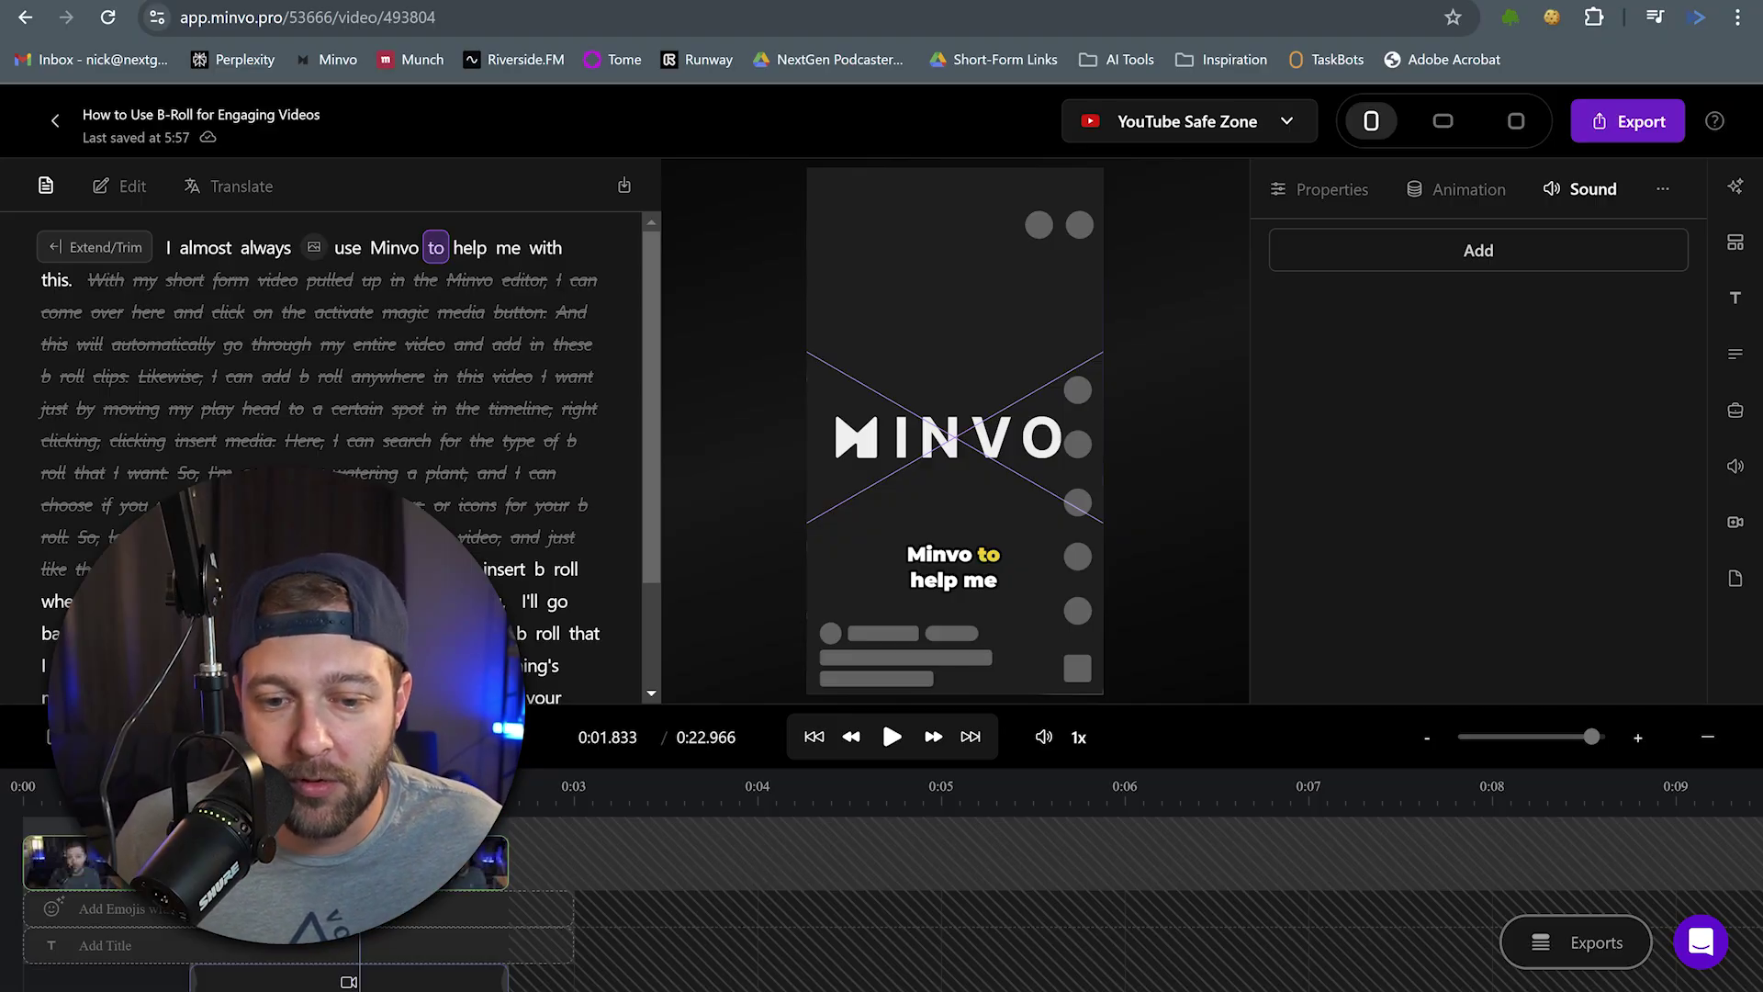
pyautogui.click(892, 737)
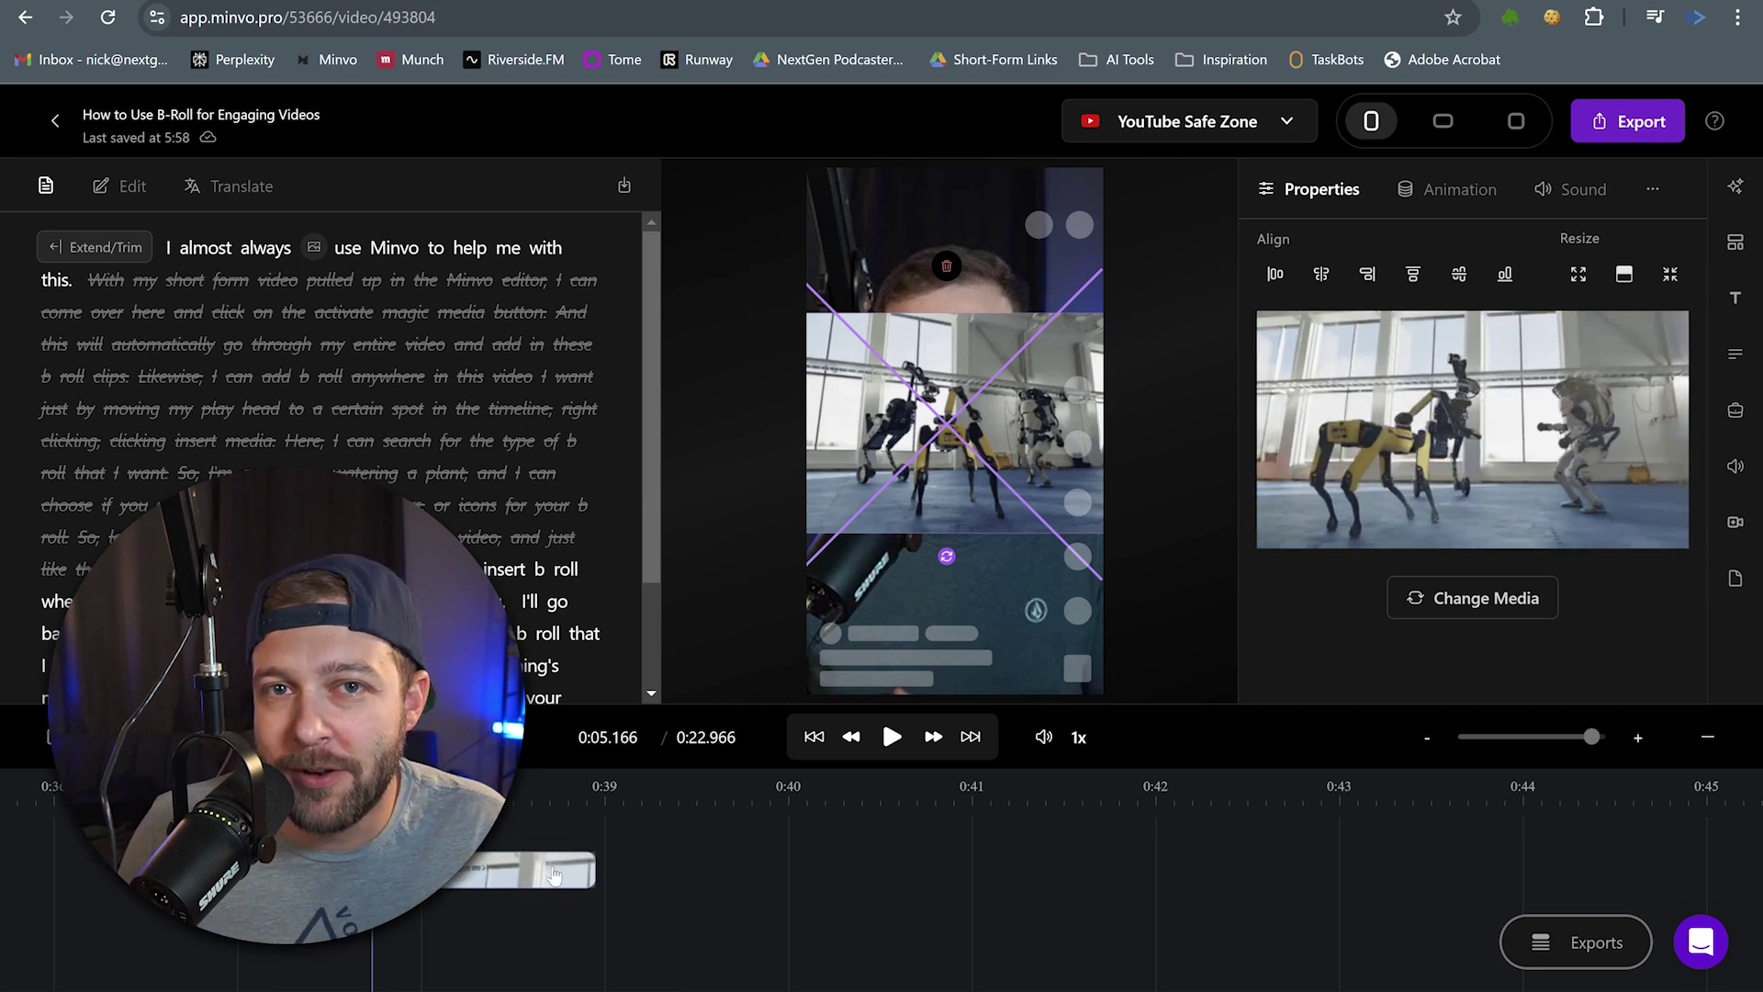
# Set the robot-dogs B-roll clip's entry animation to Slide, animating from the Top
pyautogui.click(422, 909)
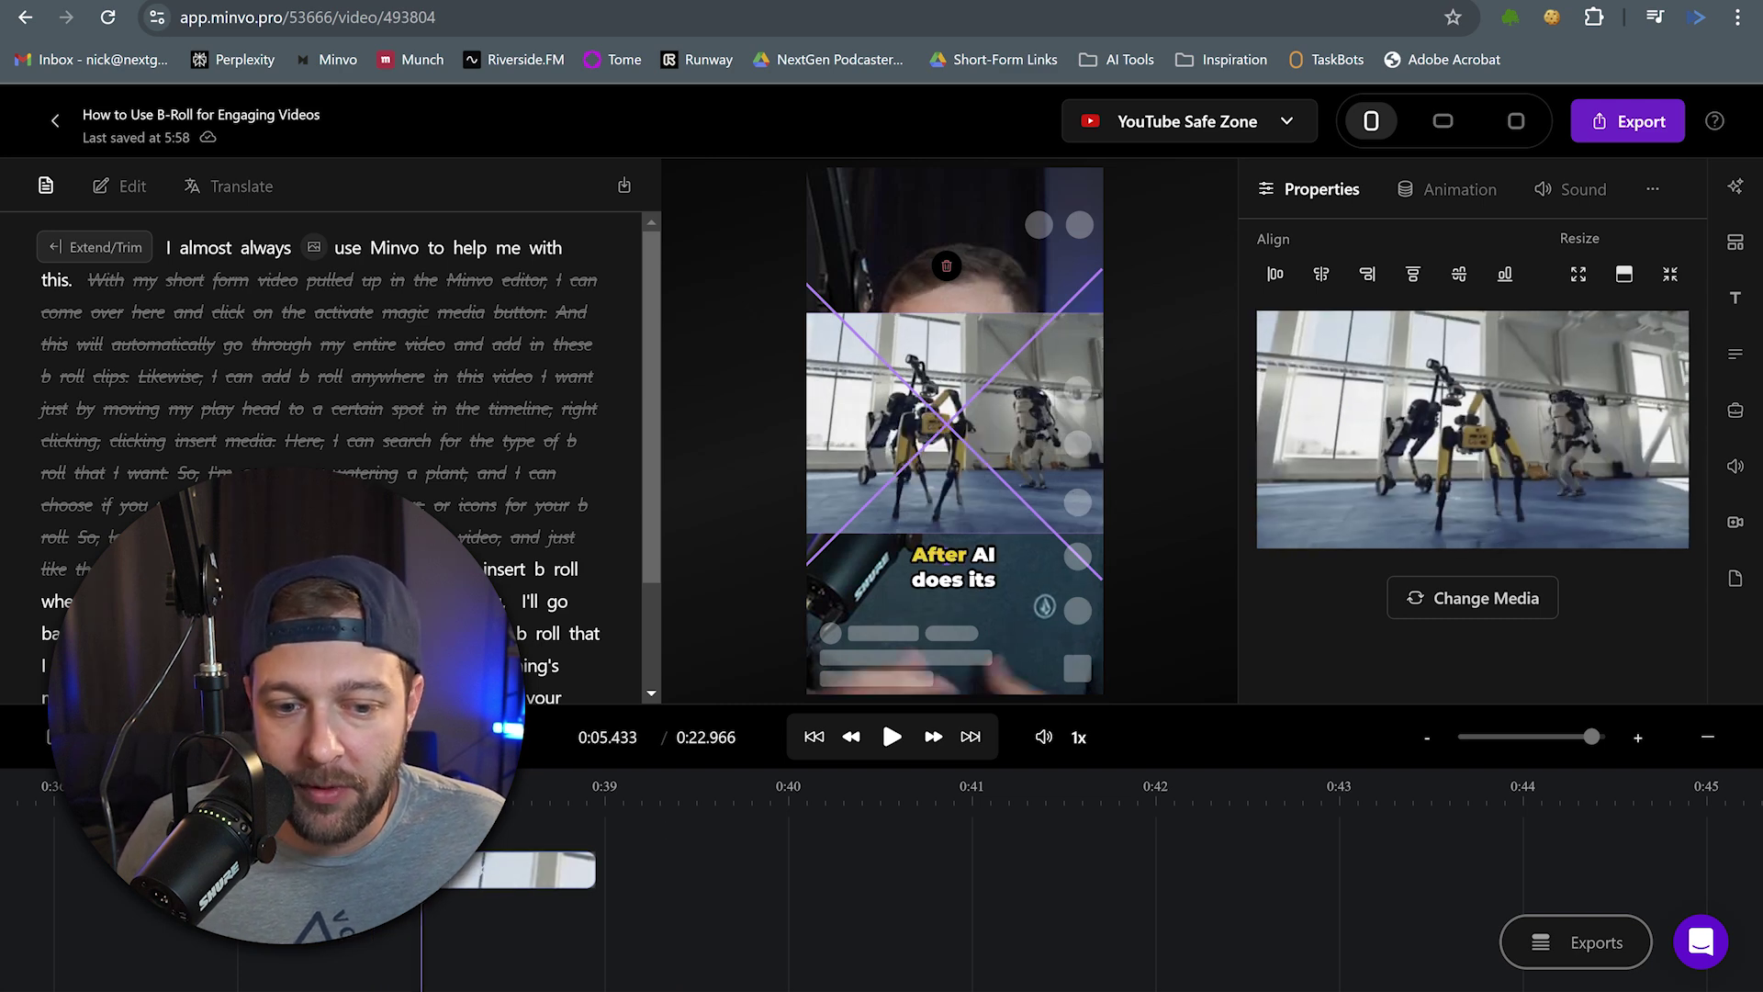
pyautogui.click(1405, 210)
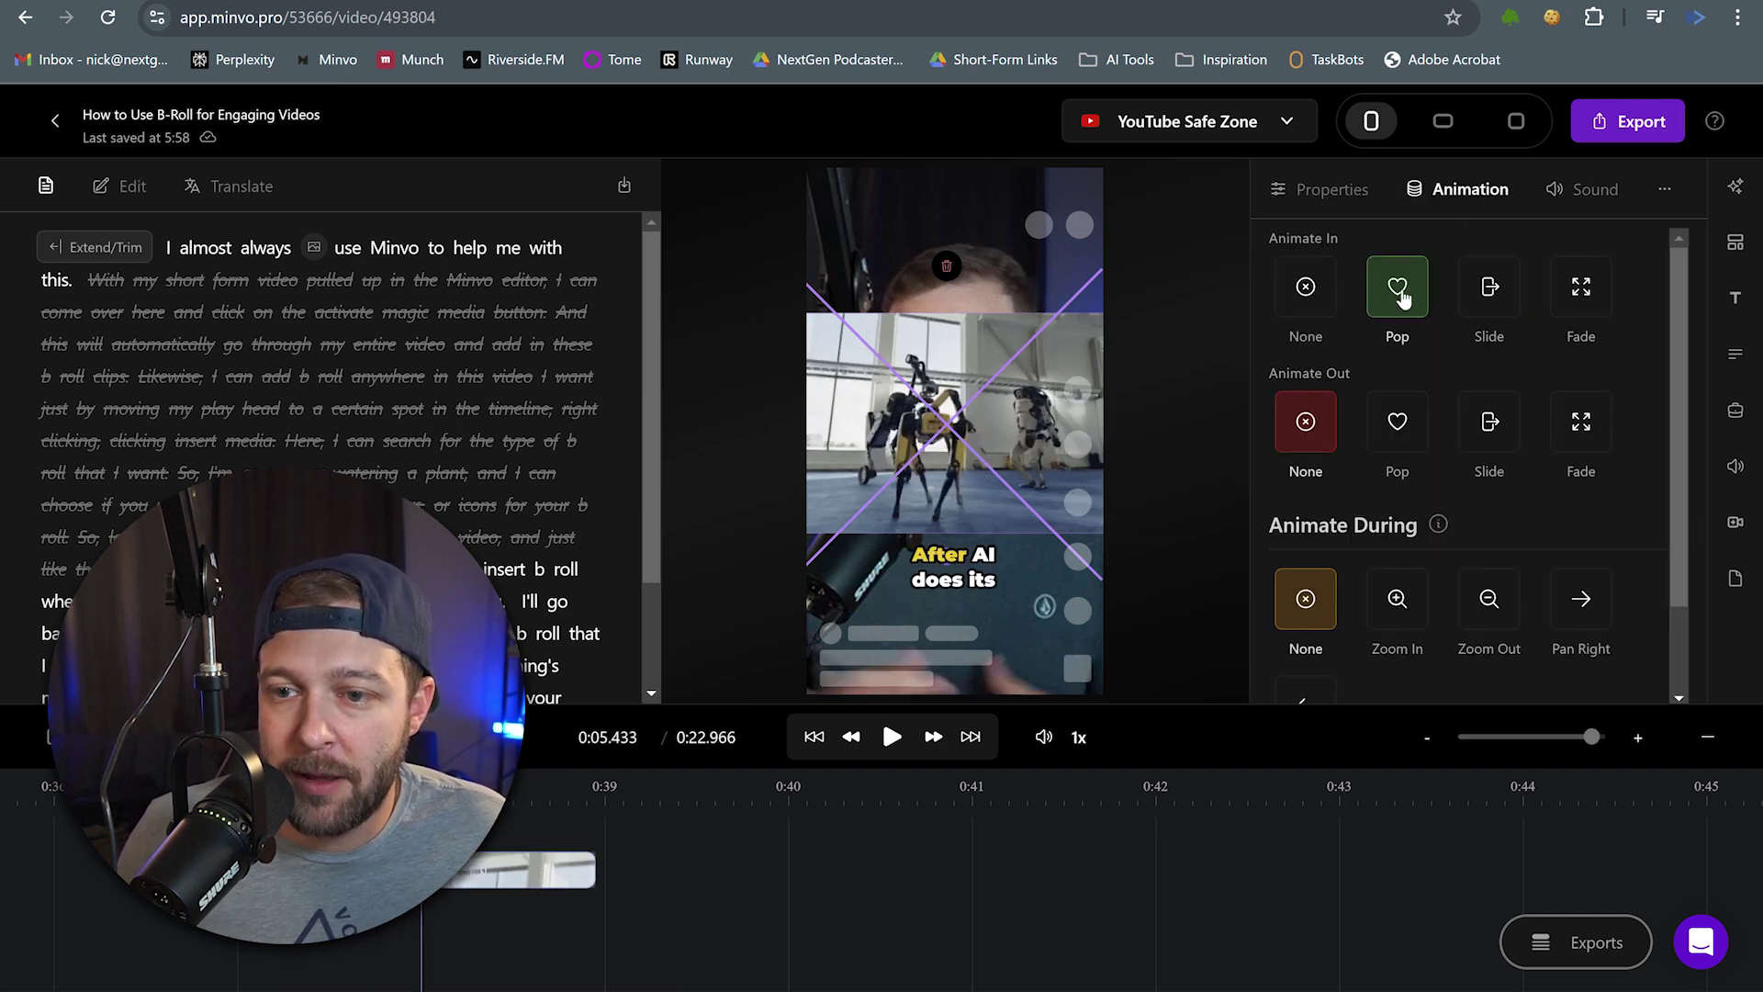
pyautogui.click(1485, 292)
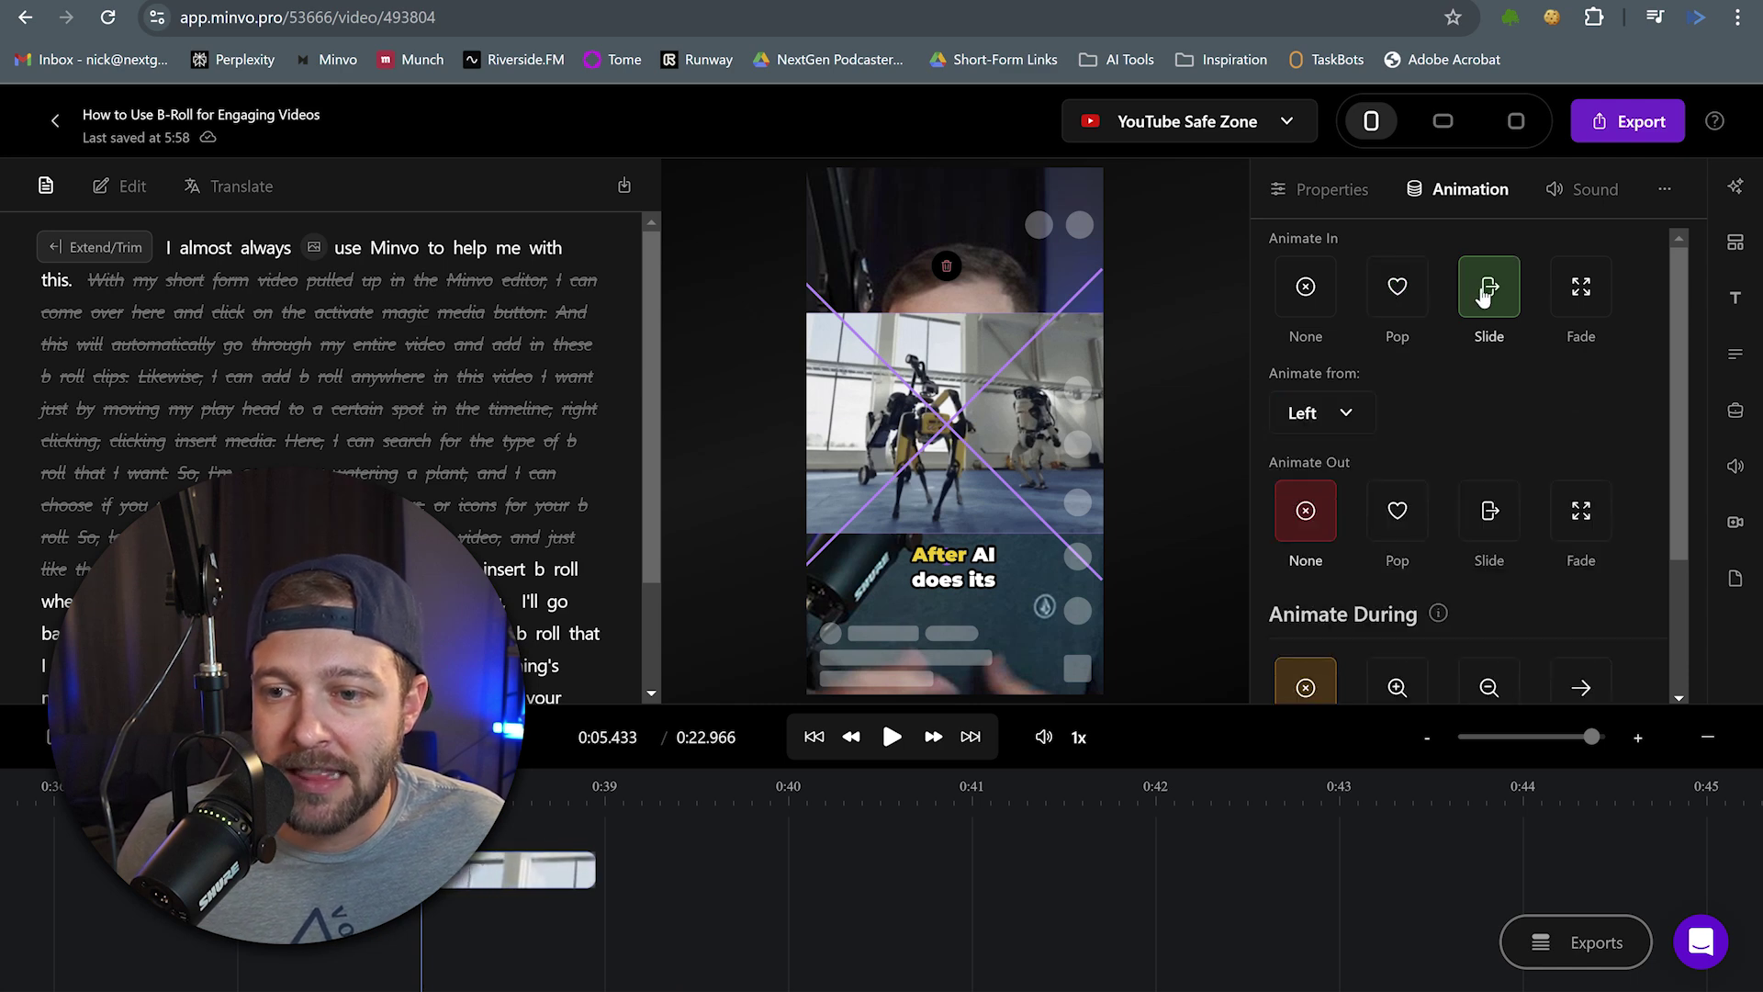
pyautogui.click(1344, 418)
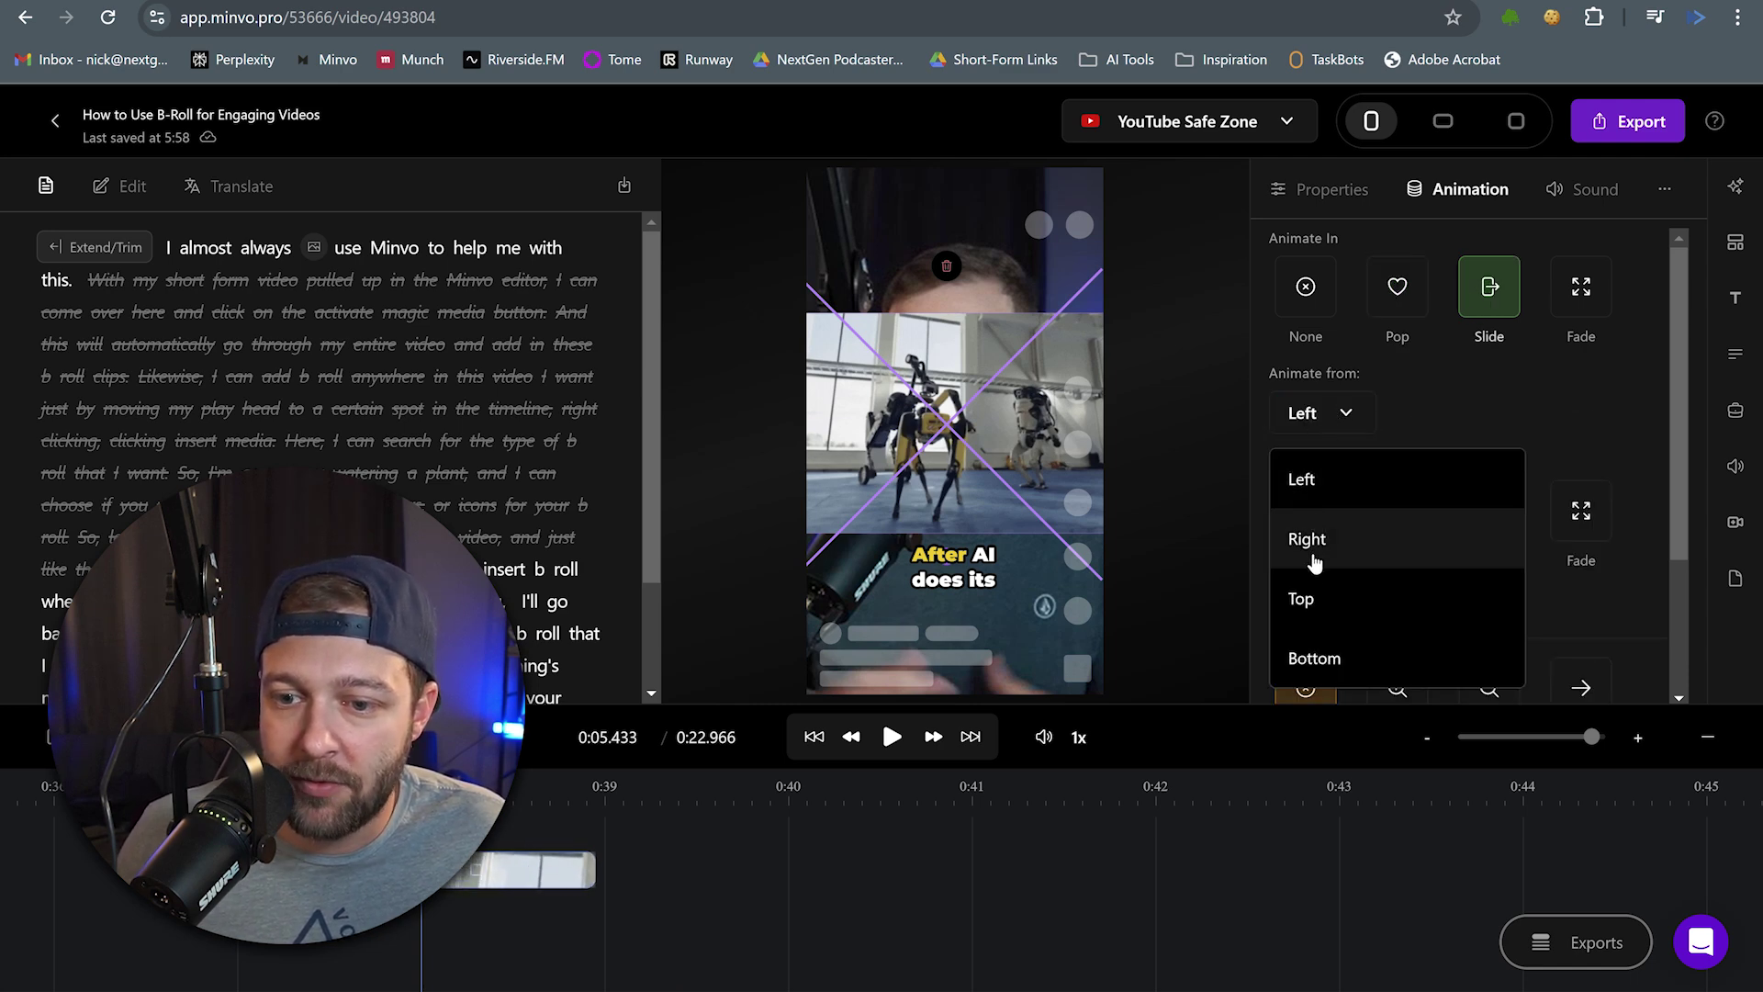
pyautogui.click(1305, 604)
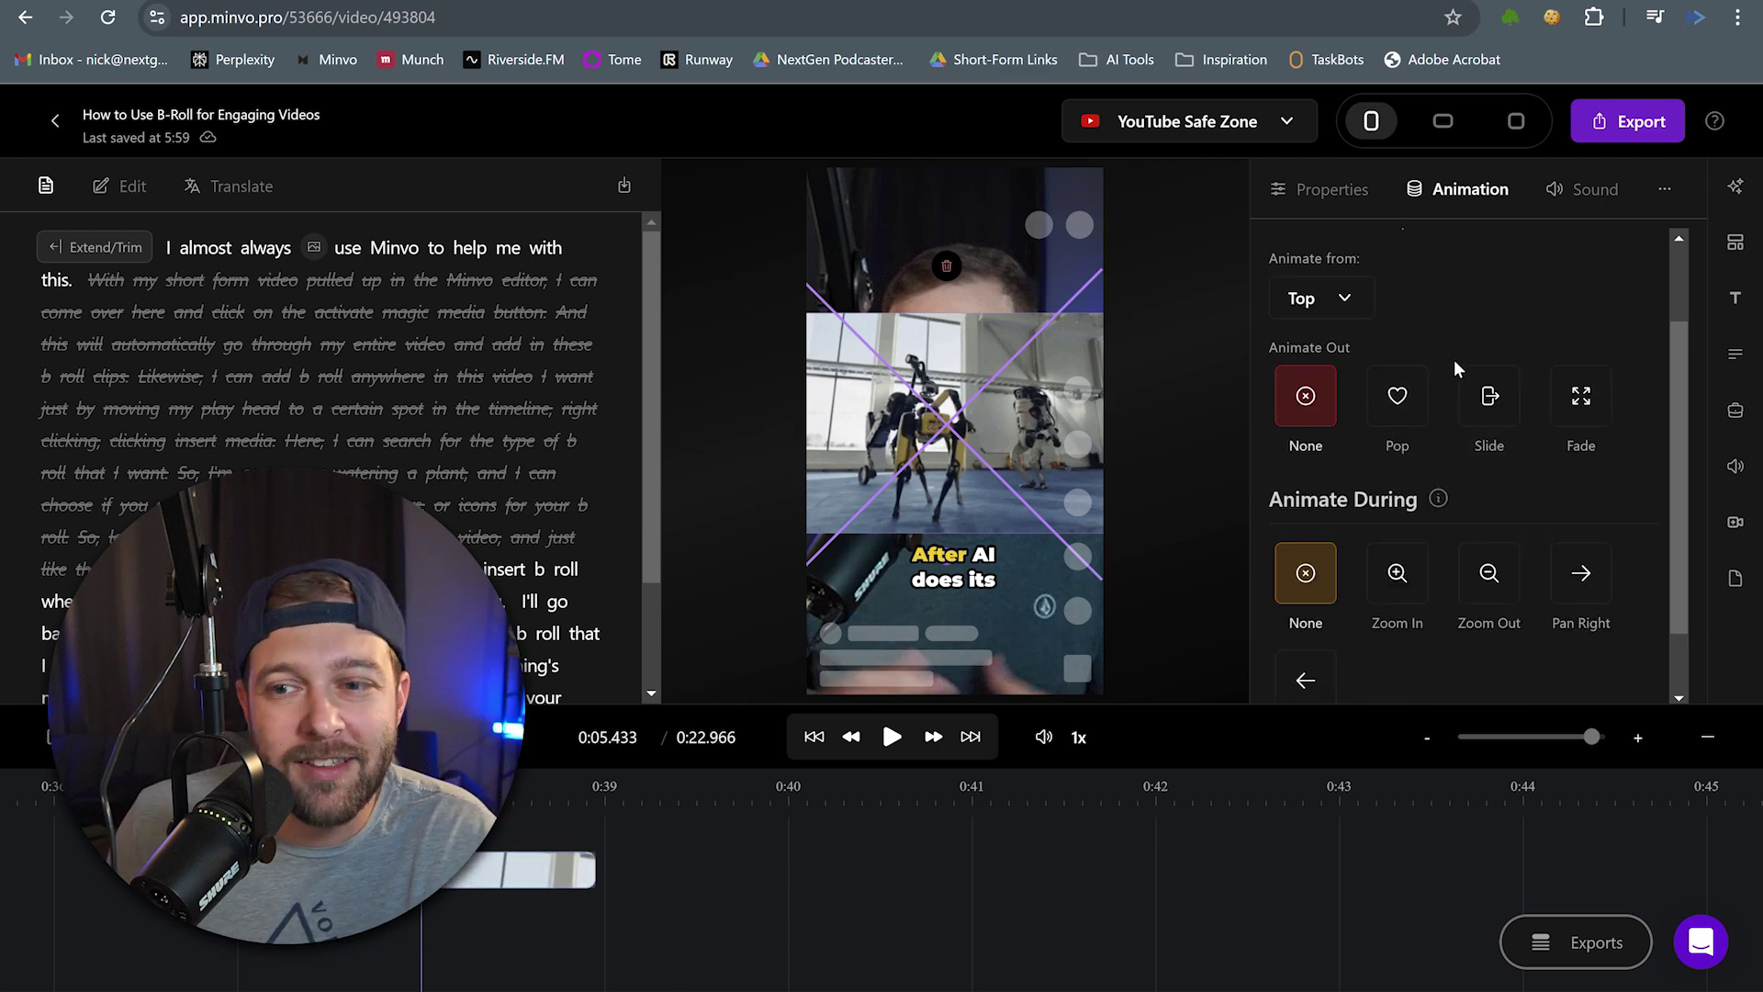
# Give the robot-dogs clip a Fade exit animation and a Zoom In effect throughout, and play it back
pyautogui.click(1582, 393)
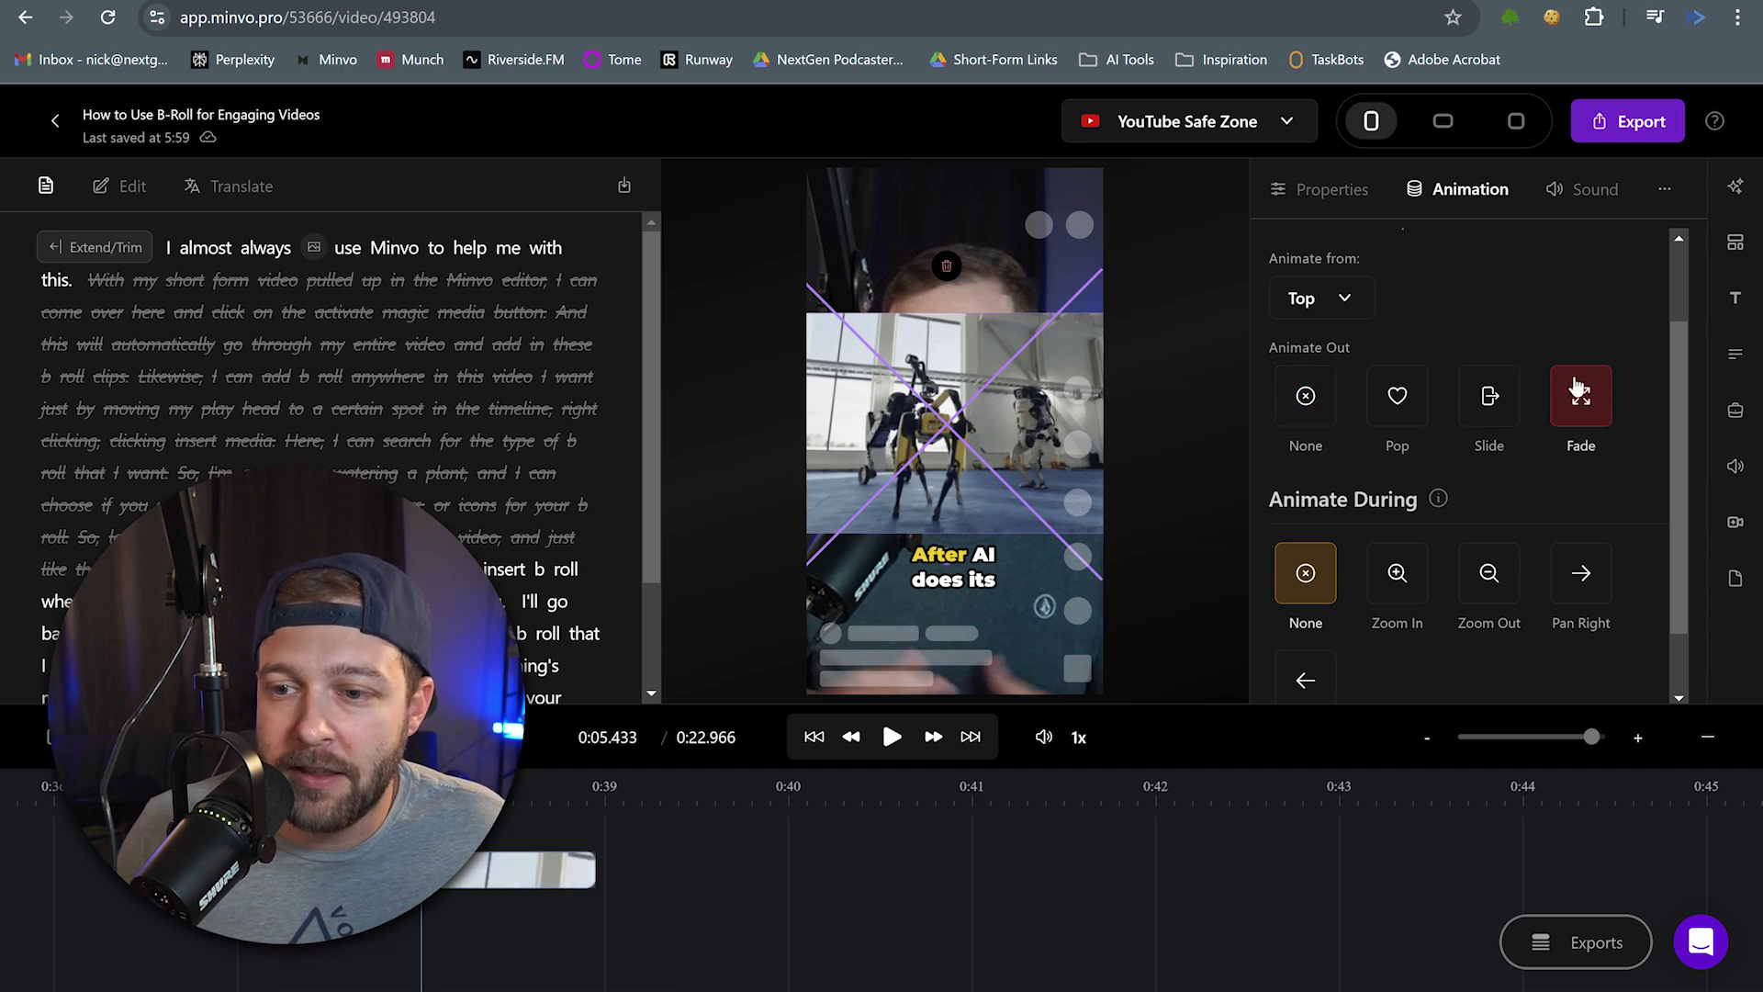
pyautogui.scroll(-1, 1415, 475)
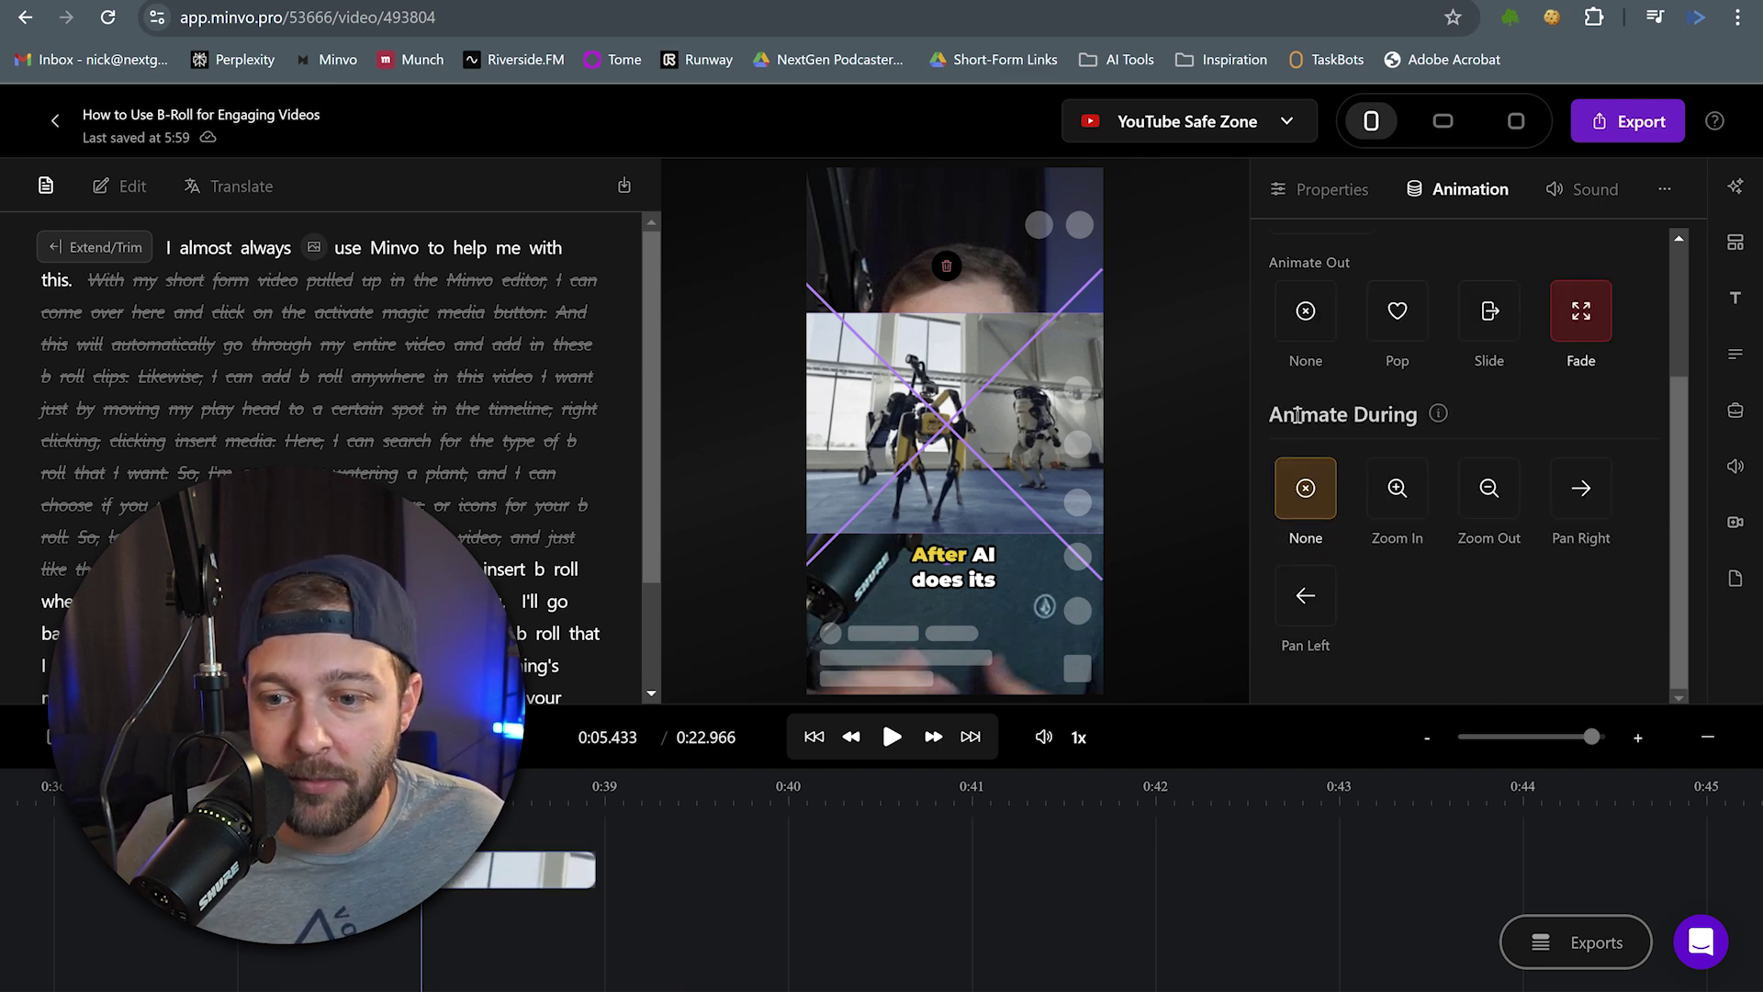
pyautogui.click(1414, 511)
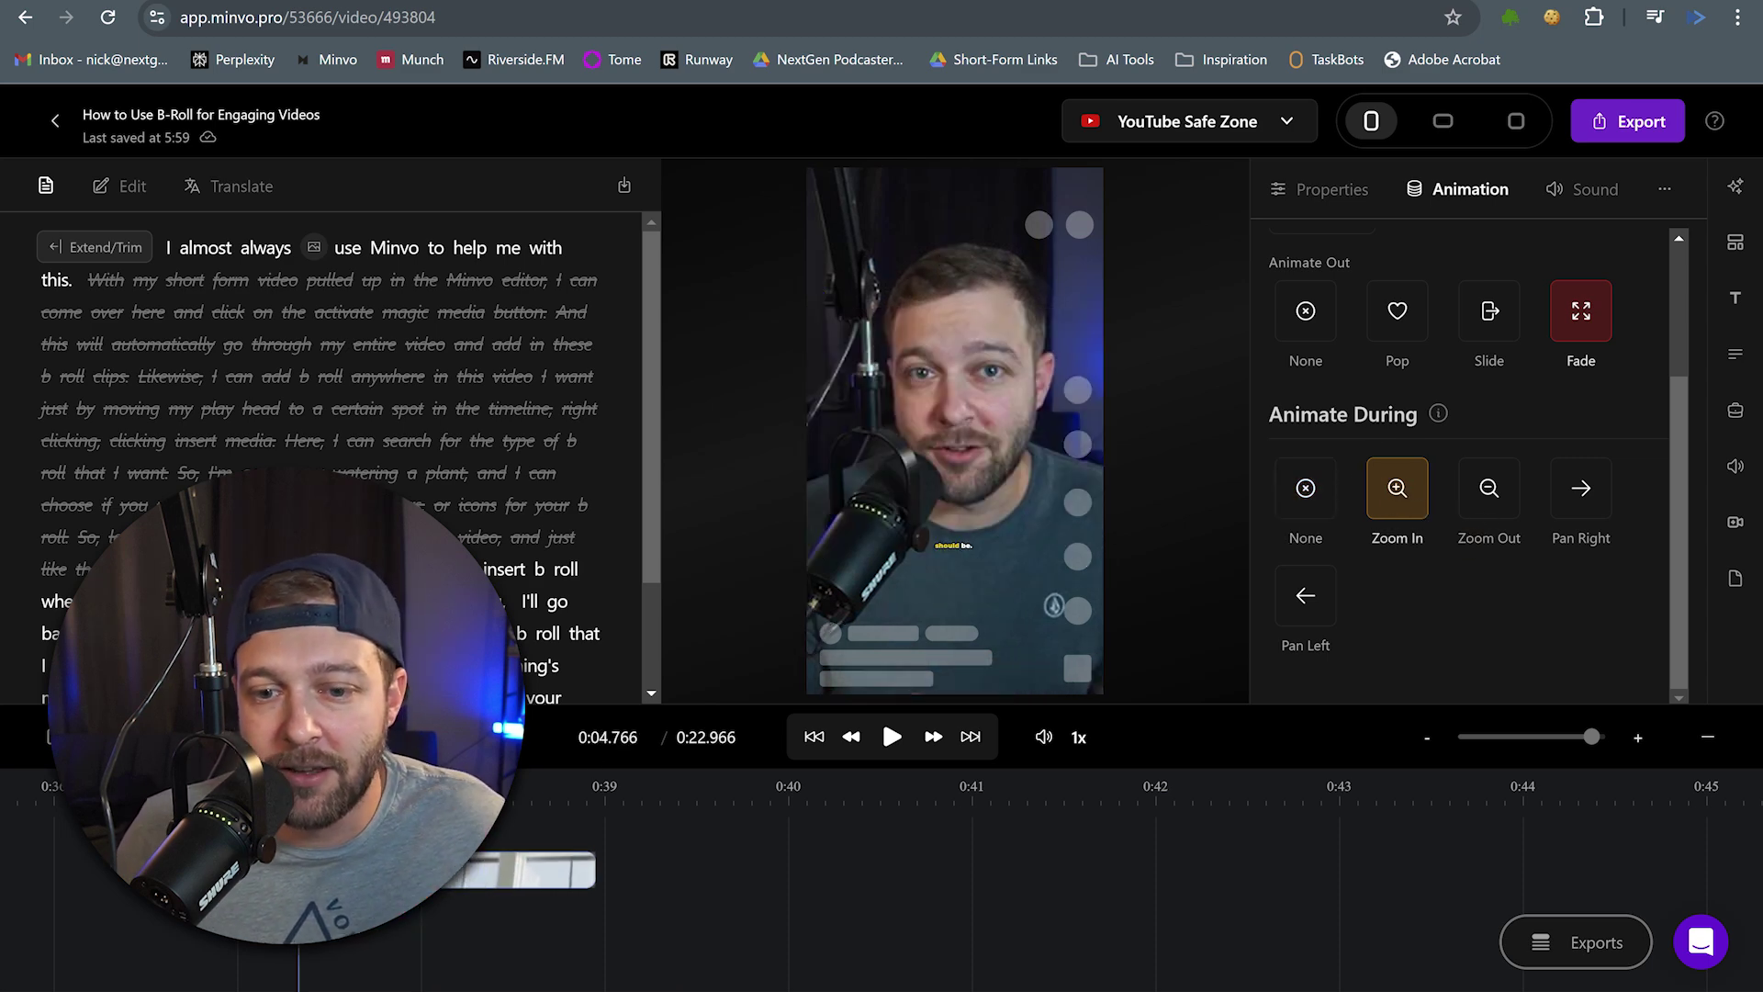
pyautogui.click(892, 739)
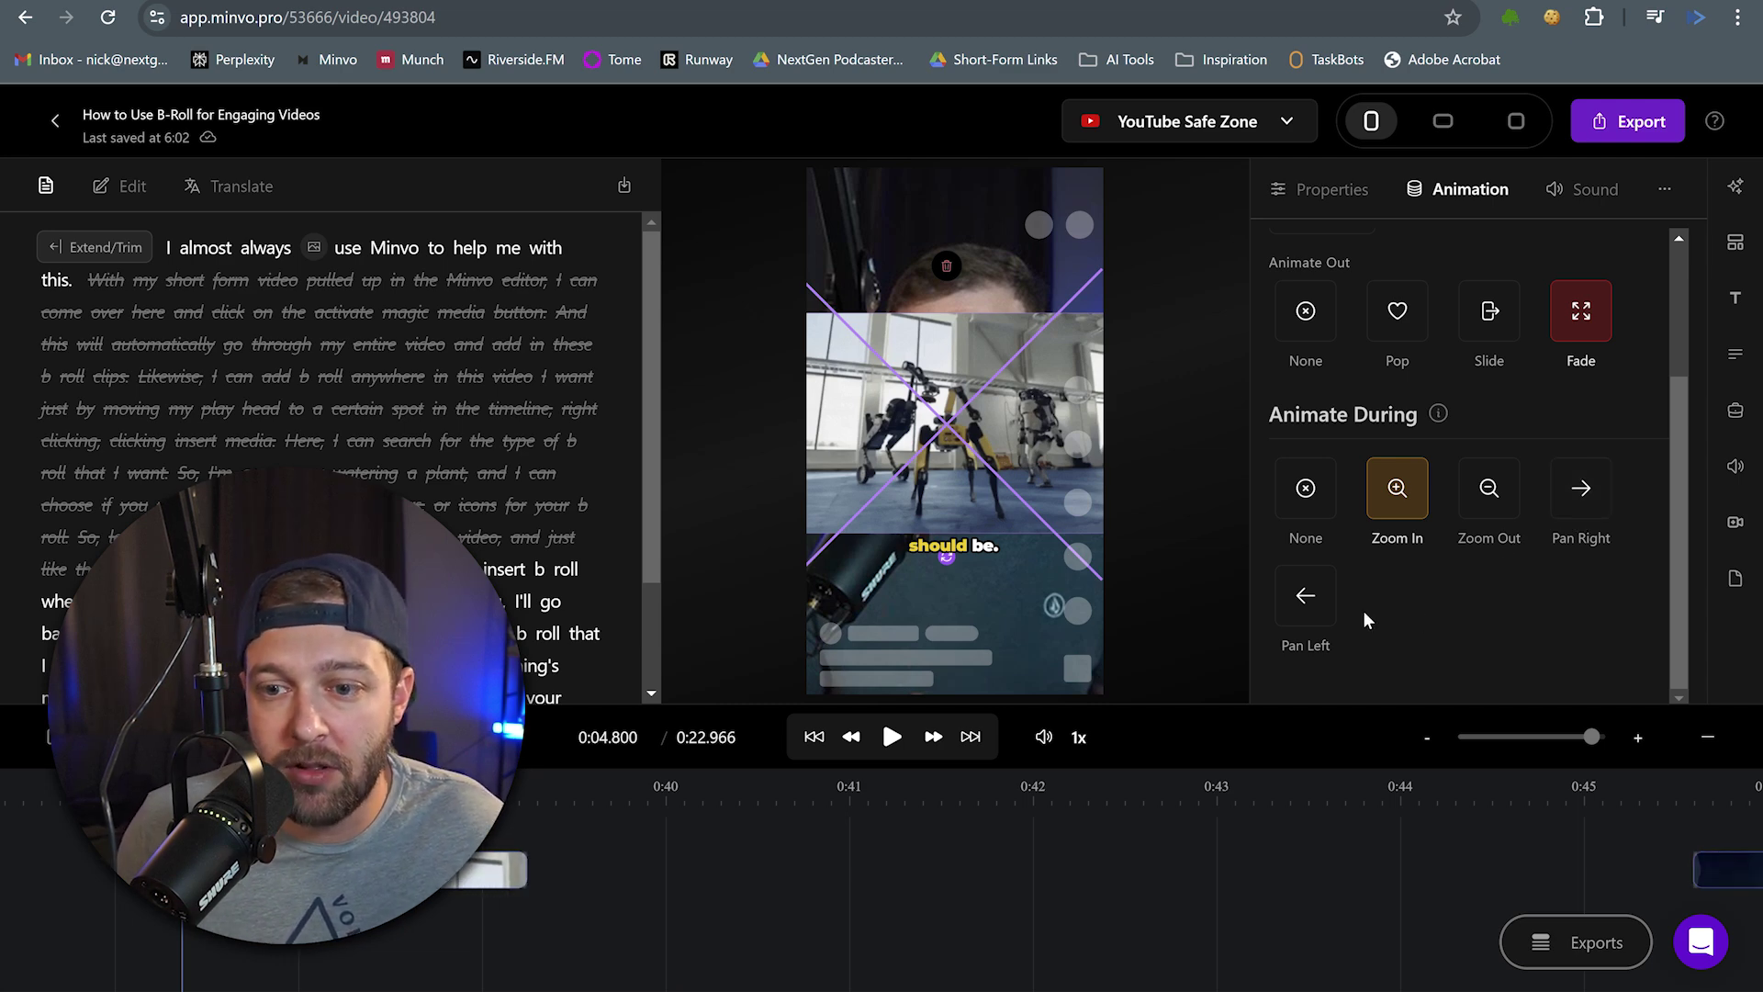
# Set both the entry and exit animations of the armored flying figure B-roll clip to Pop
pyautogui.click(676, 849)
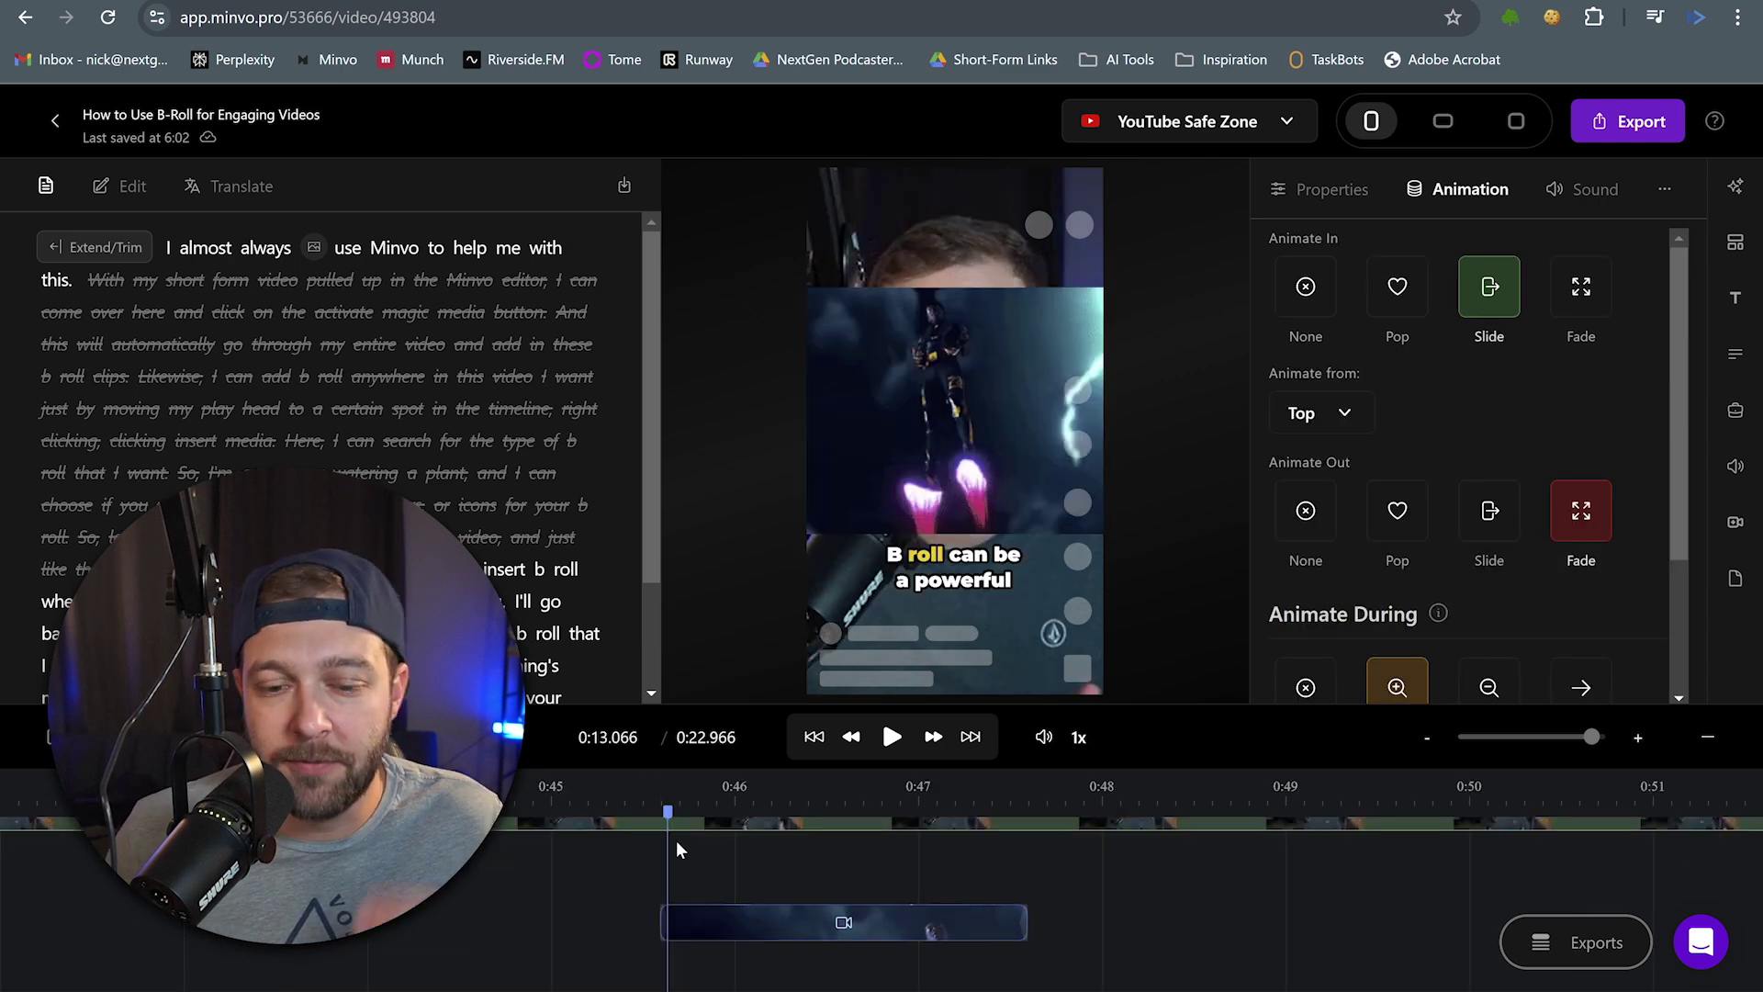
pyautogui.click(730, 927)
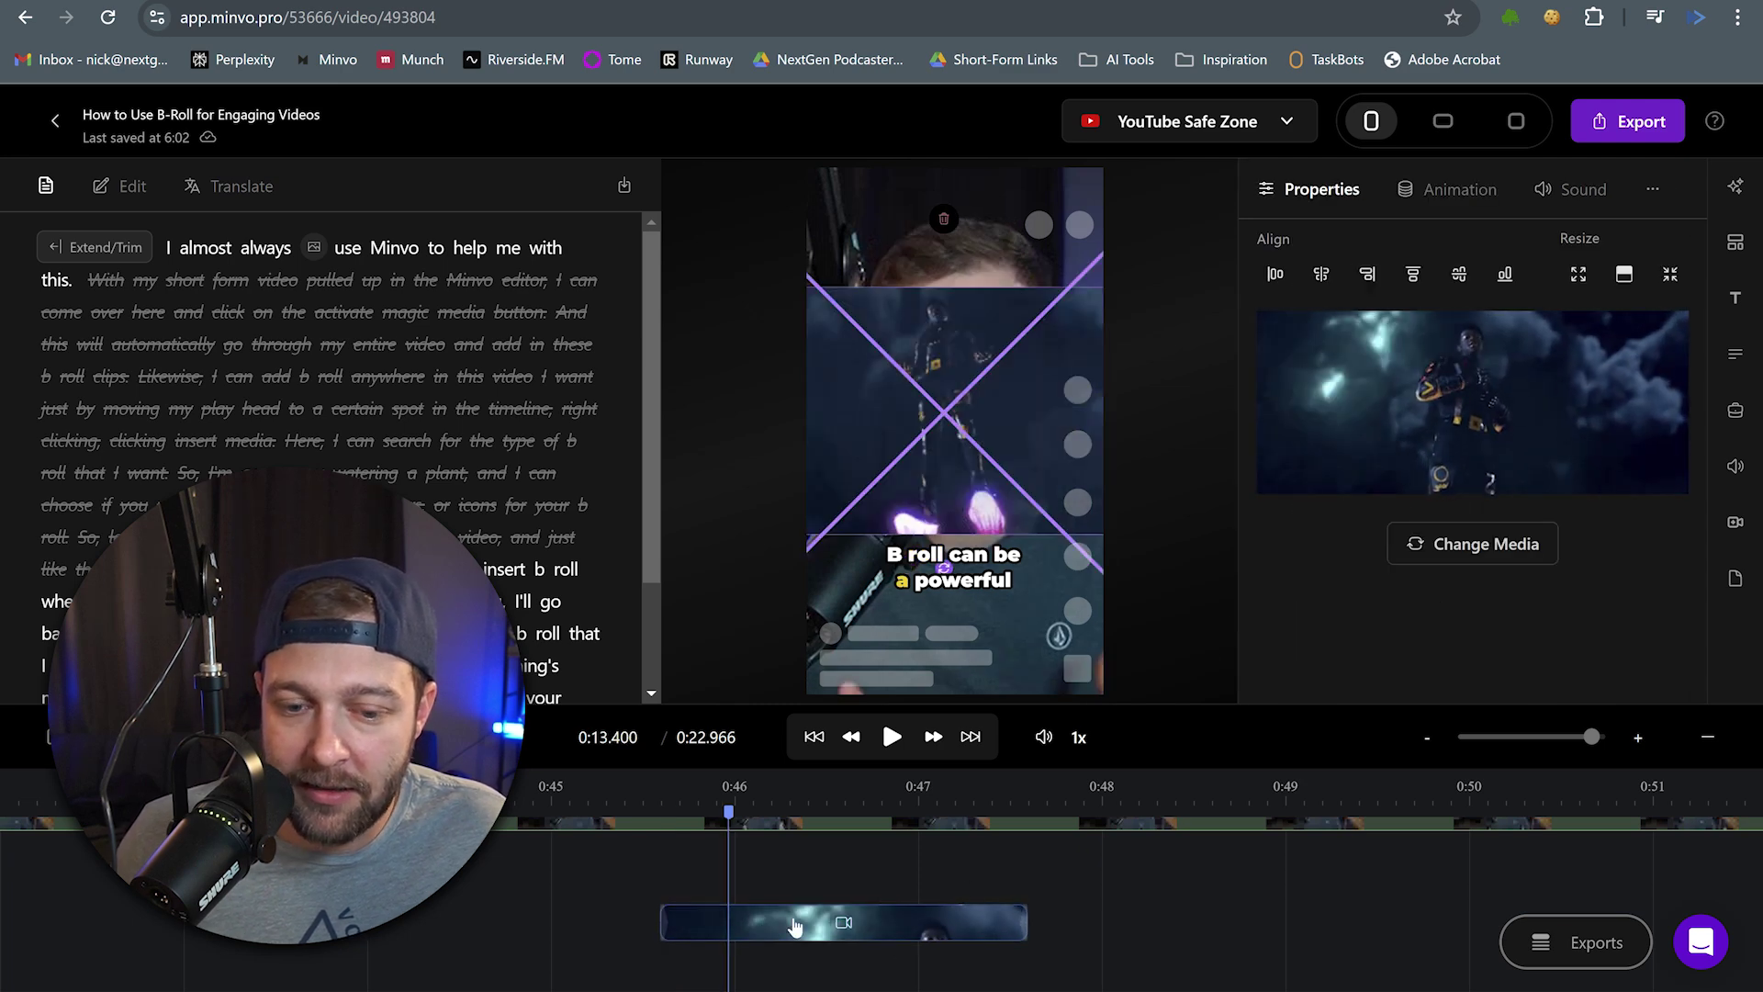
pyautogui.click(1453, 190)
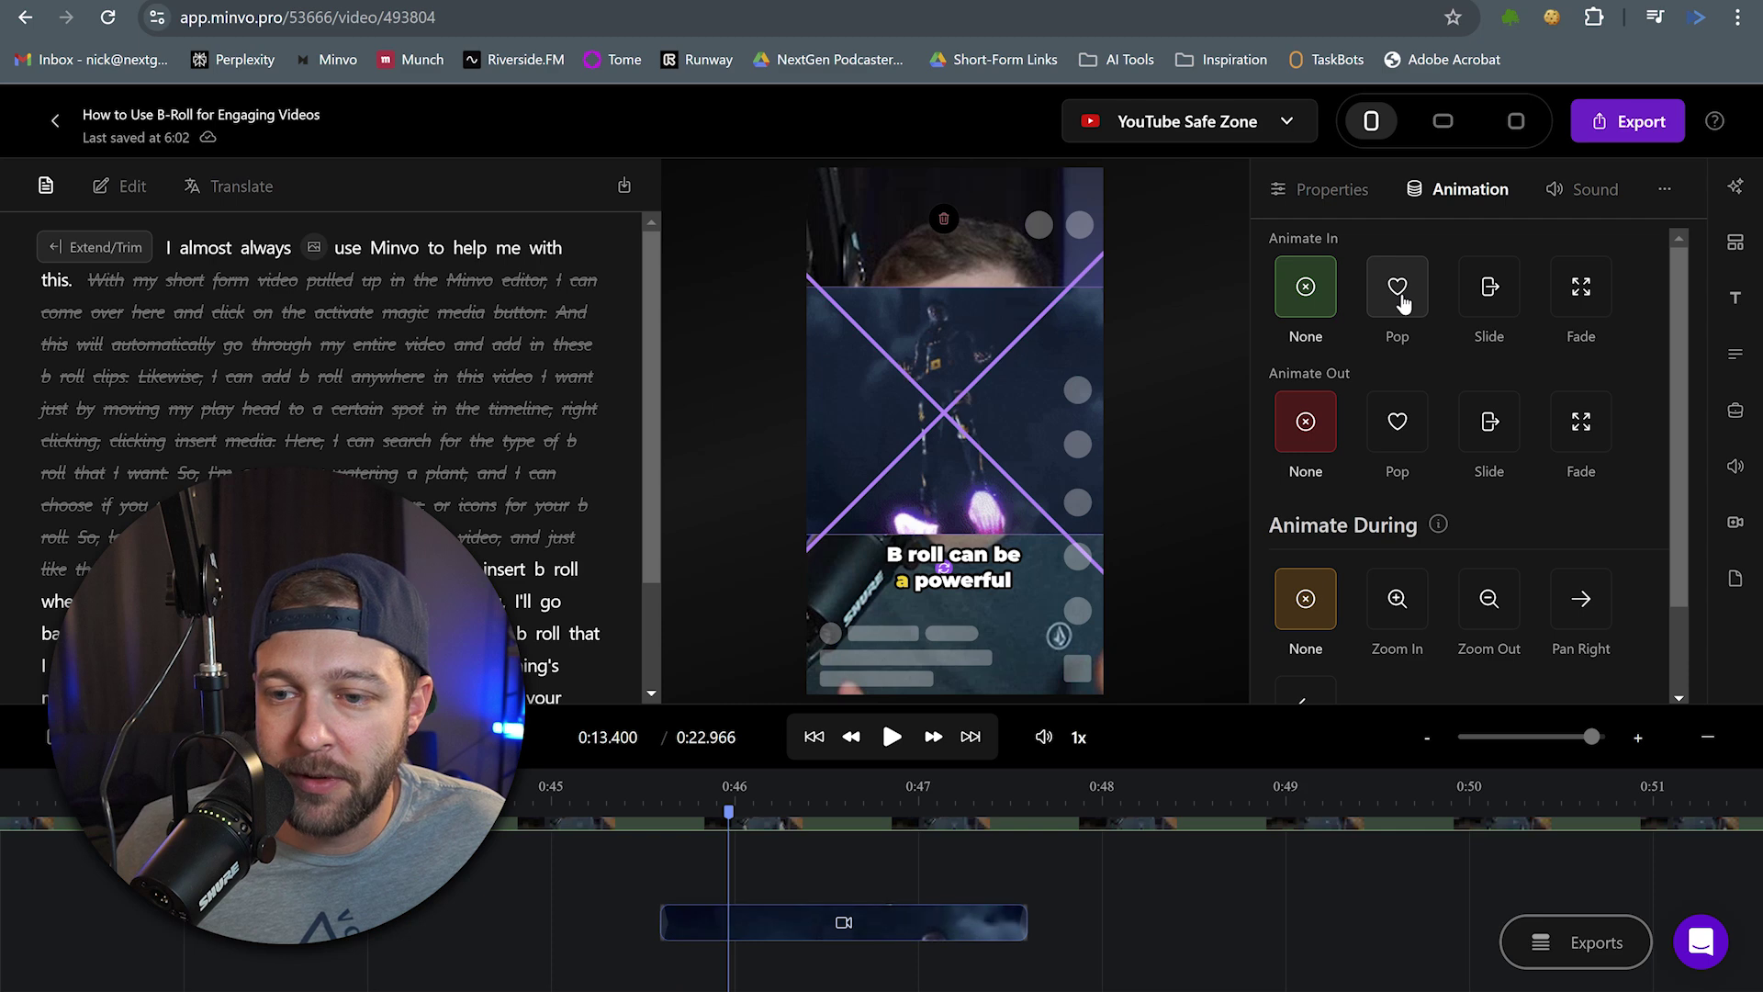
pyautogui.click(1403, 301)
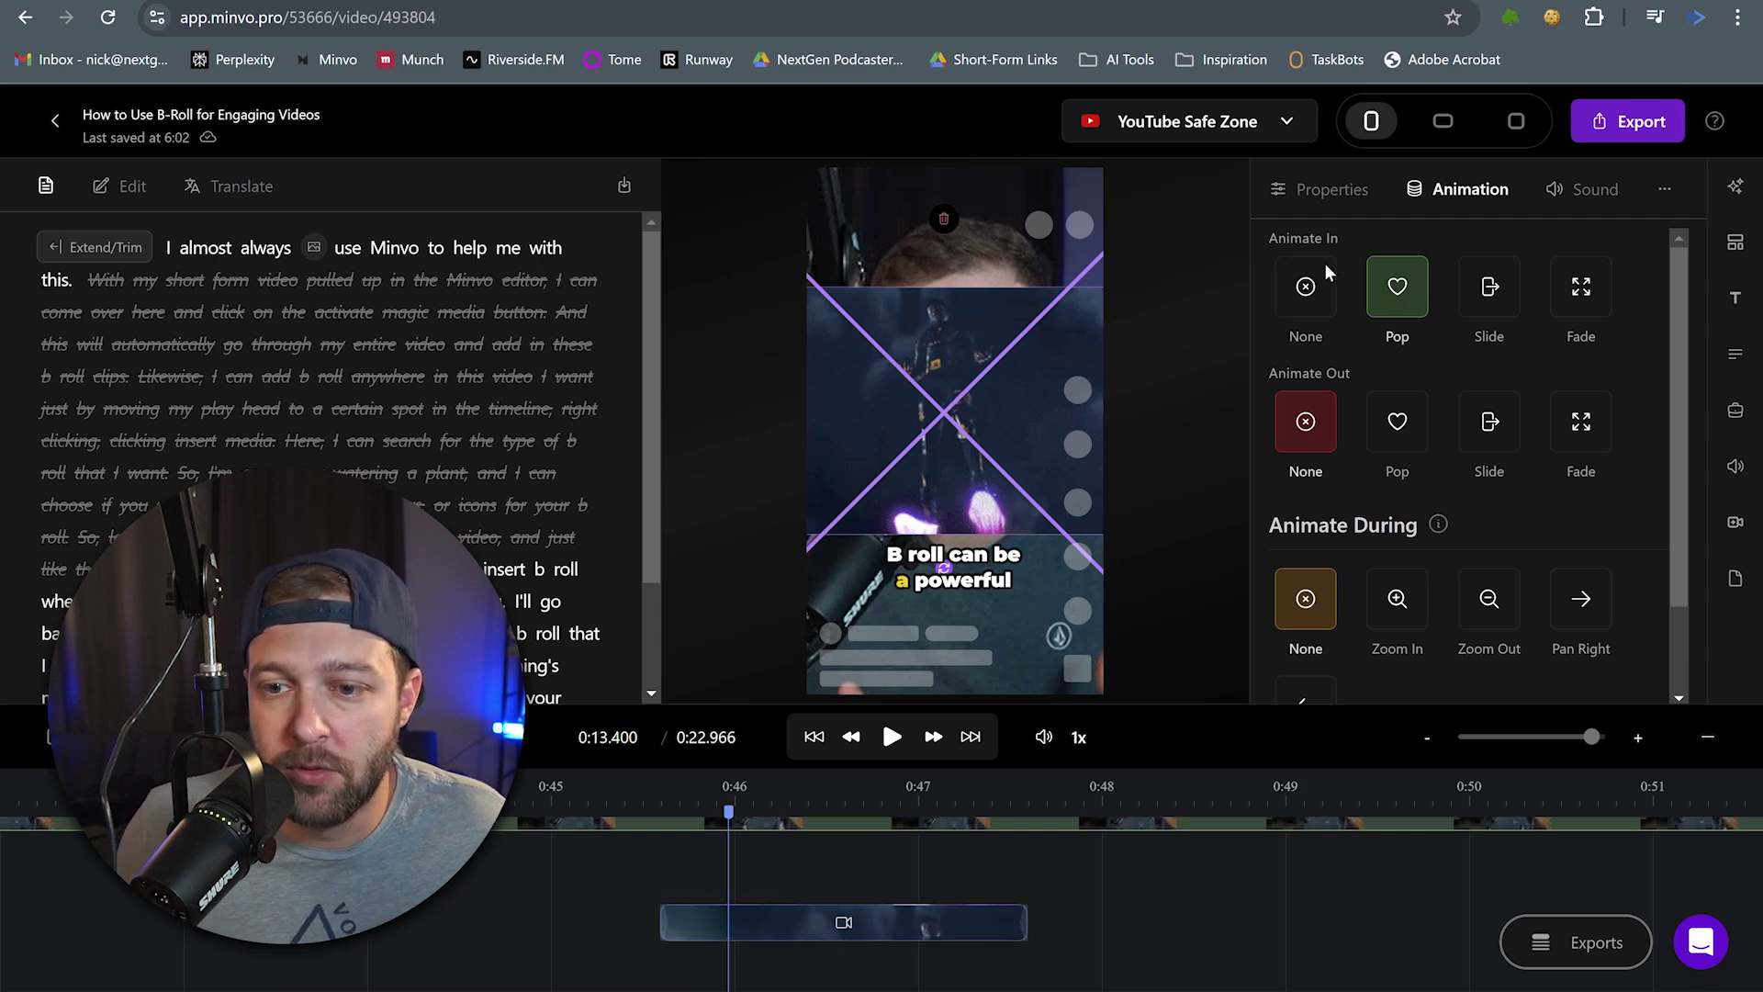
pyautogui.click(1398, 431)
pyautogui.scroll(-1, 1380, 456)
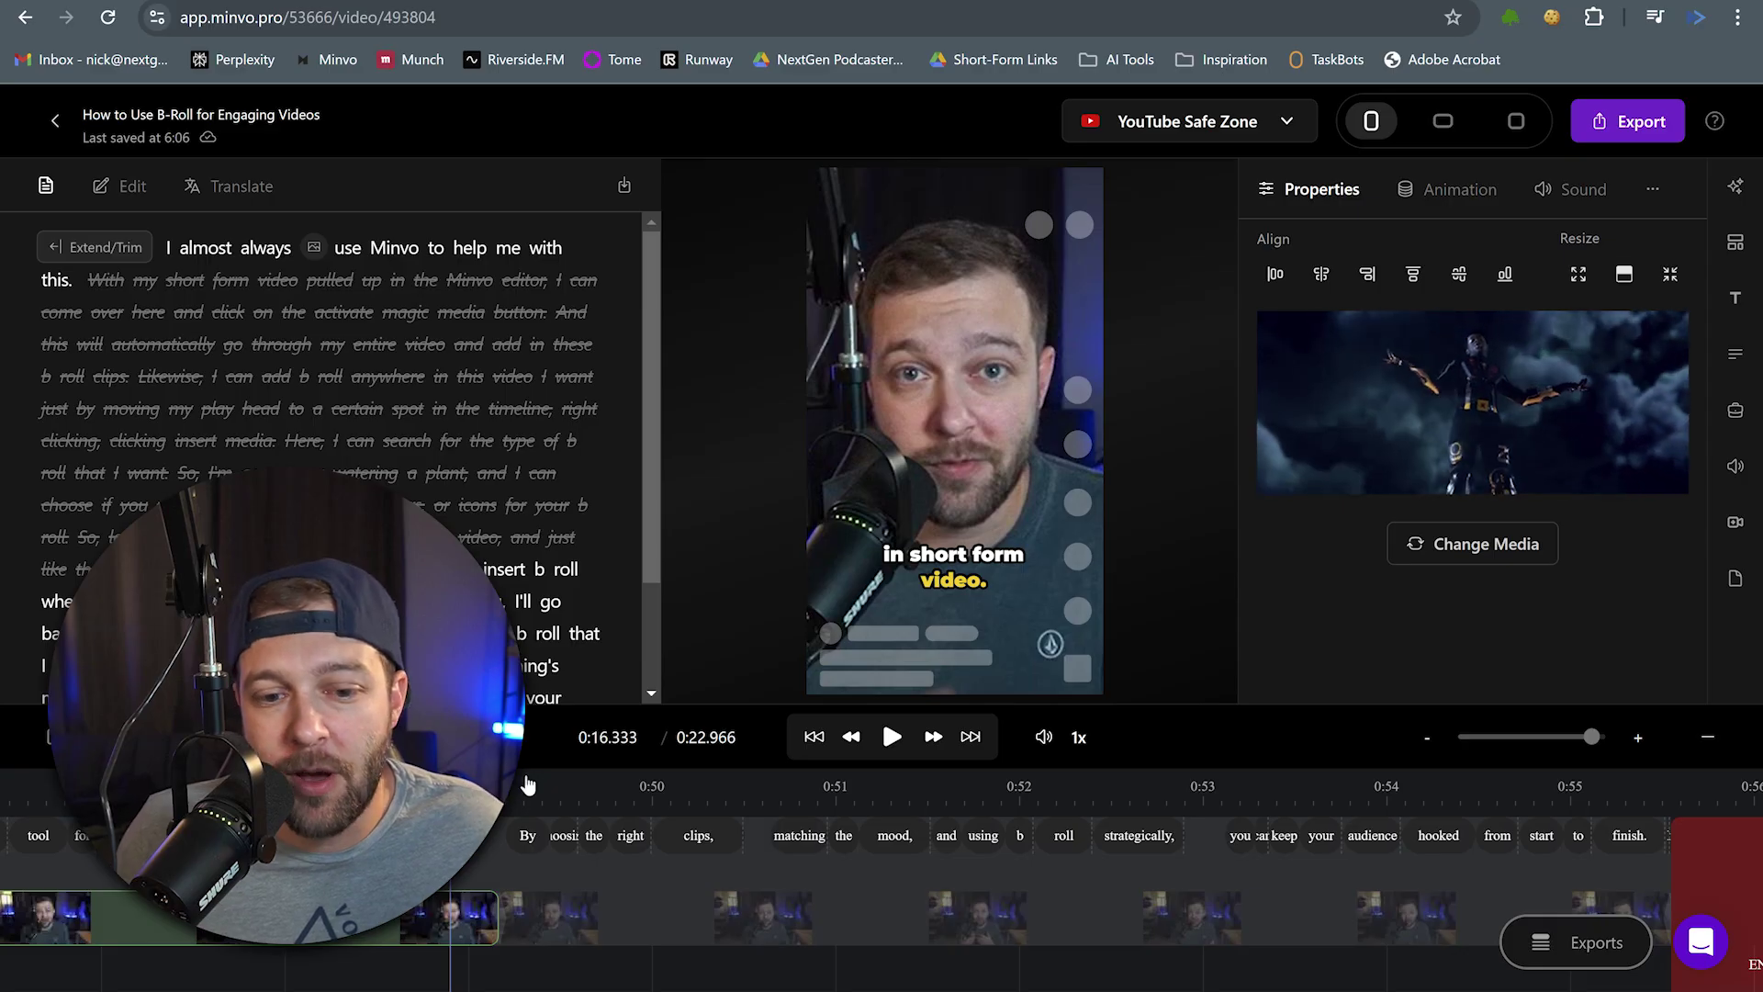
# Apply the Pop Out animation to the talking-head segment that starts with "By choosing the right clips"
pyautogui.click(532, 812)
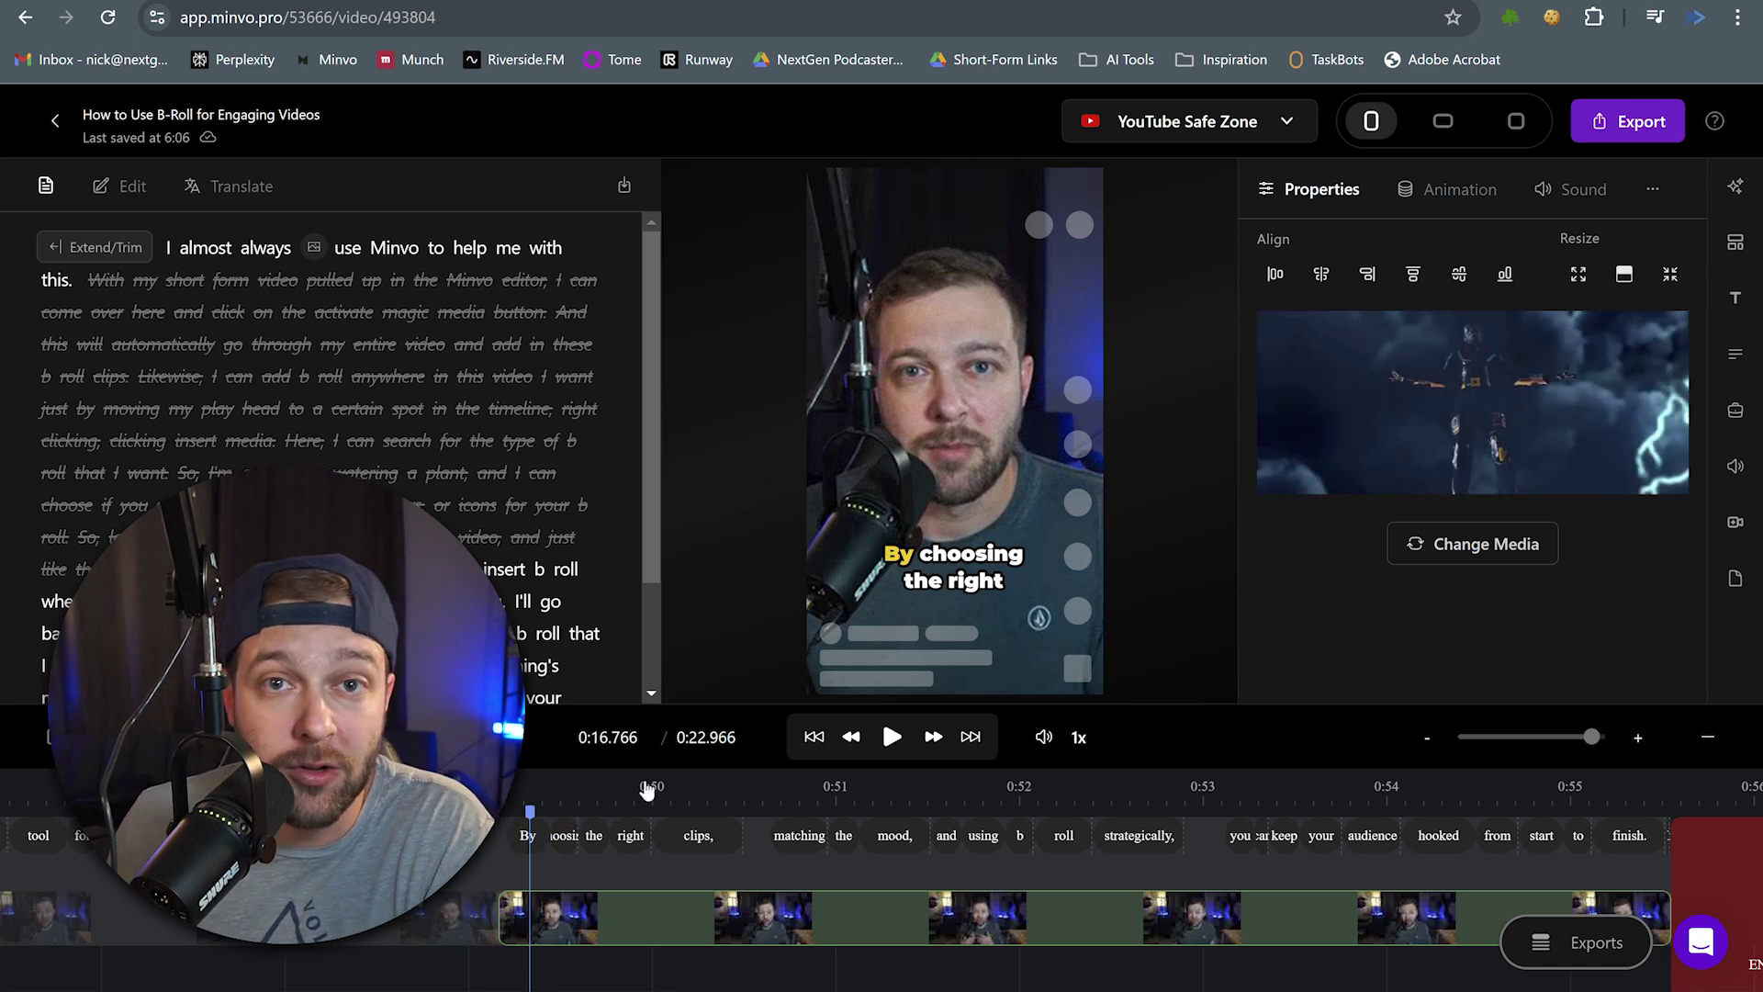
pyautogui.click(462, 916)
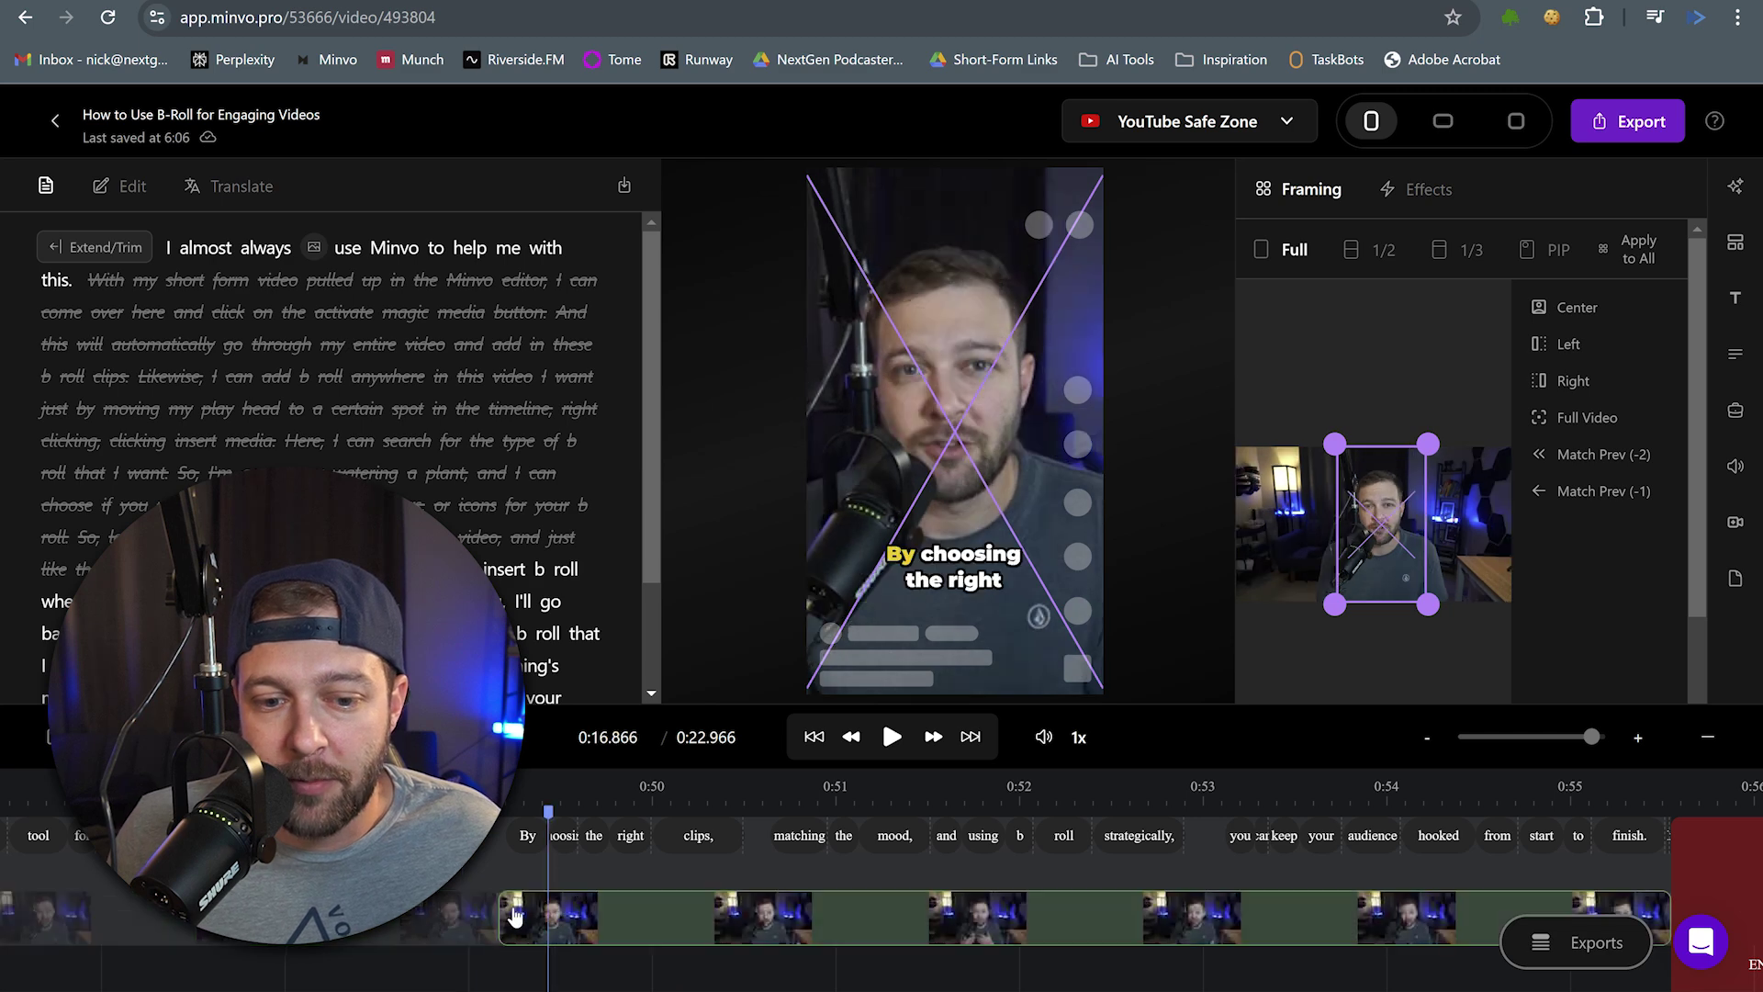
pyautogui.click(572, 929)
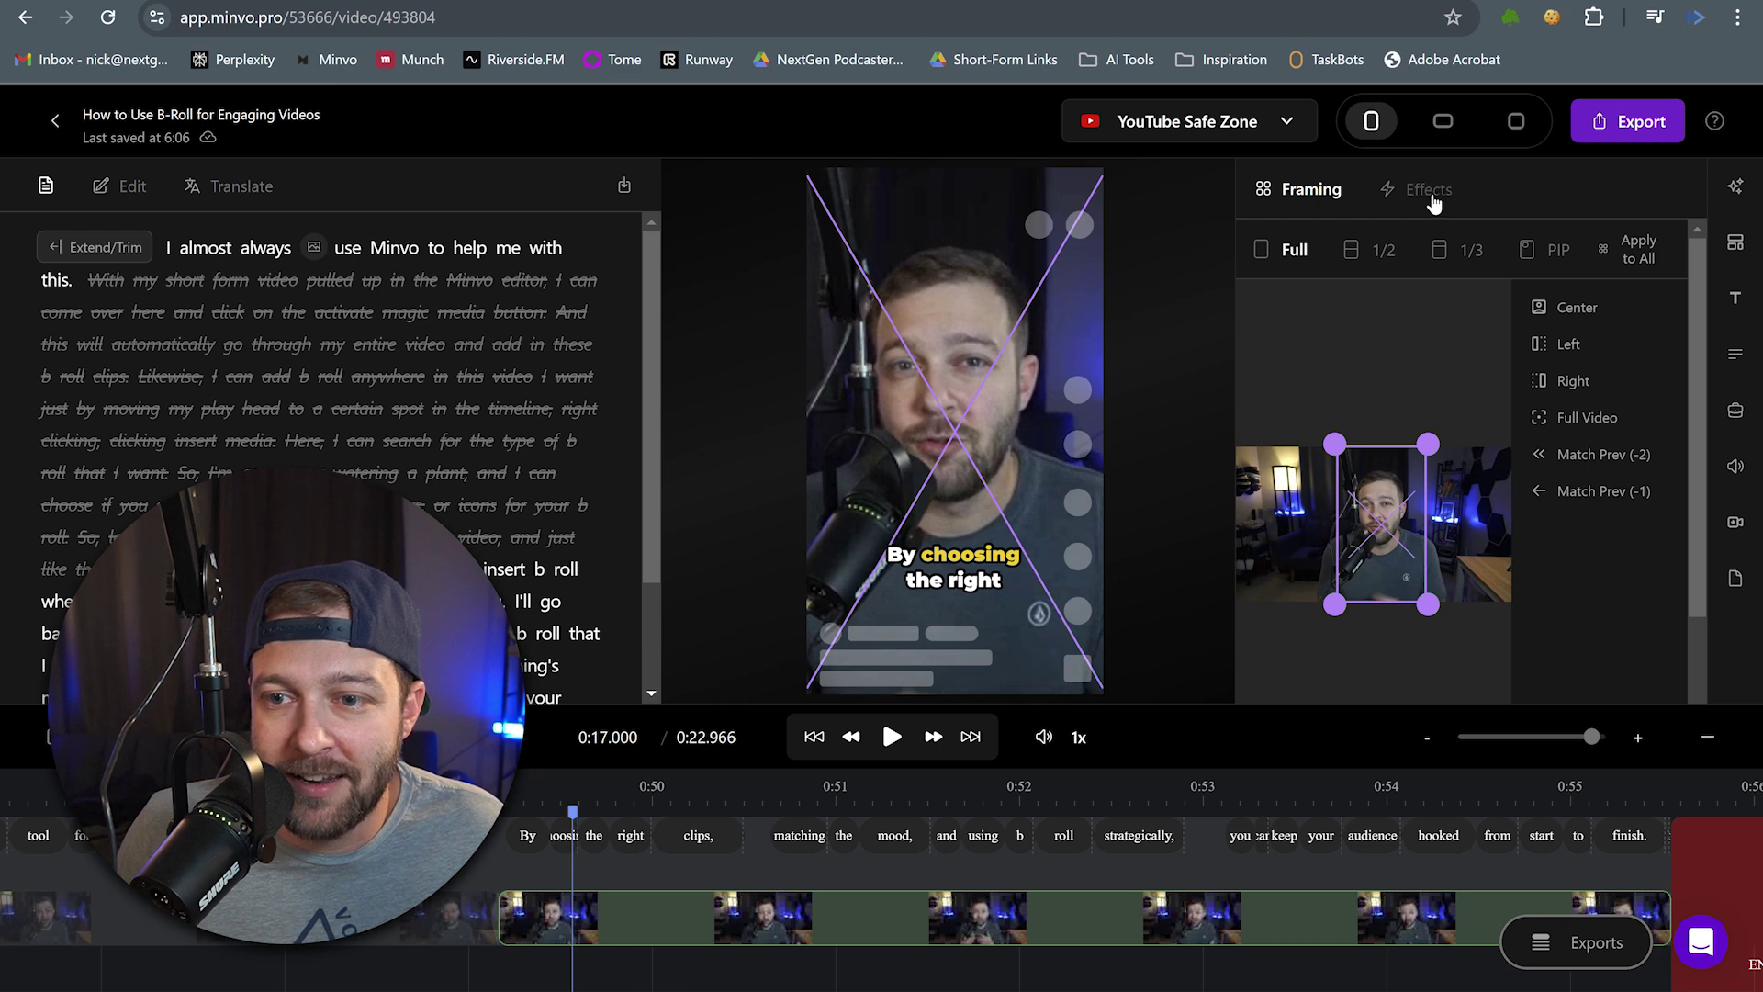
pyautogui.click(1431, 197)
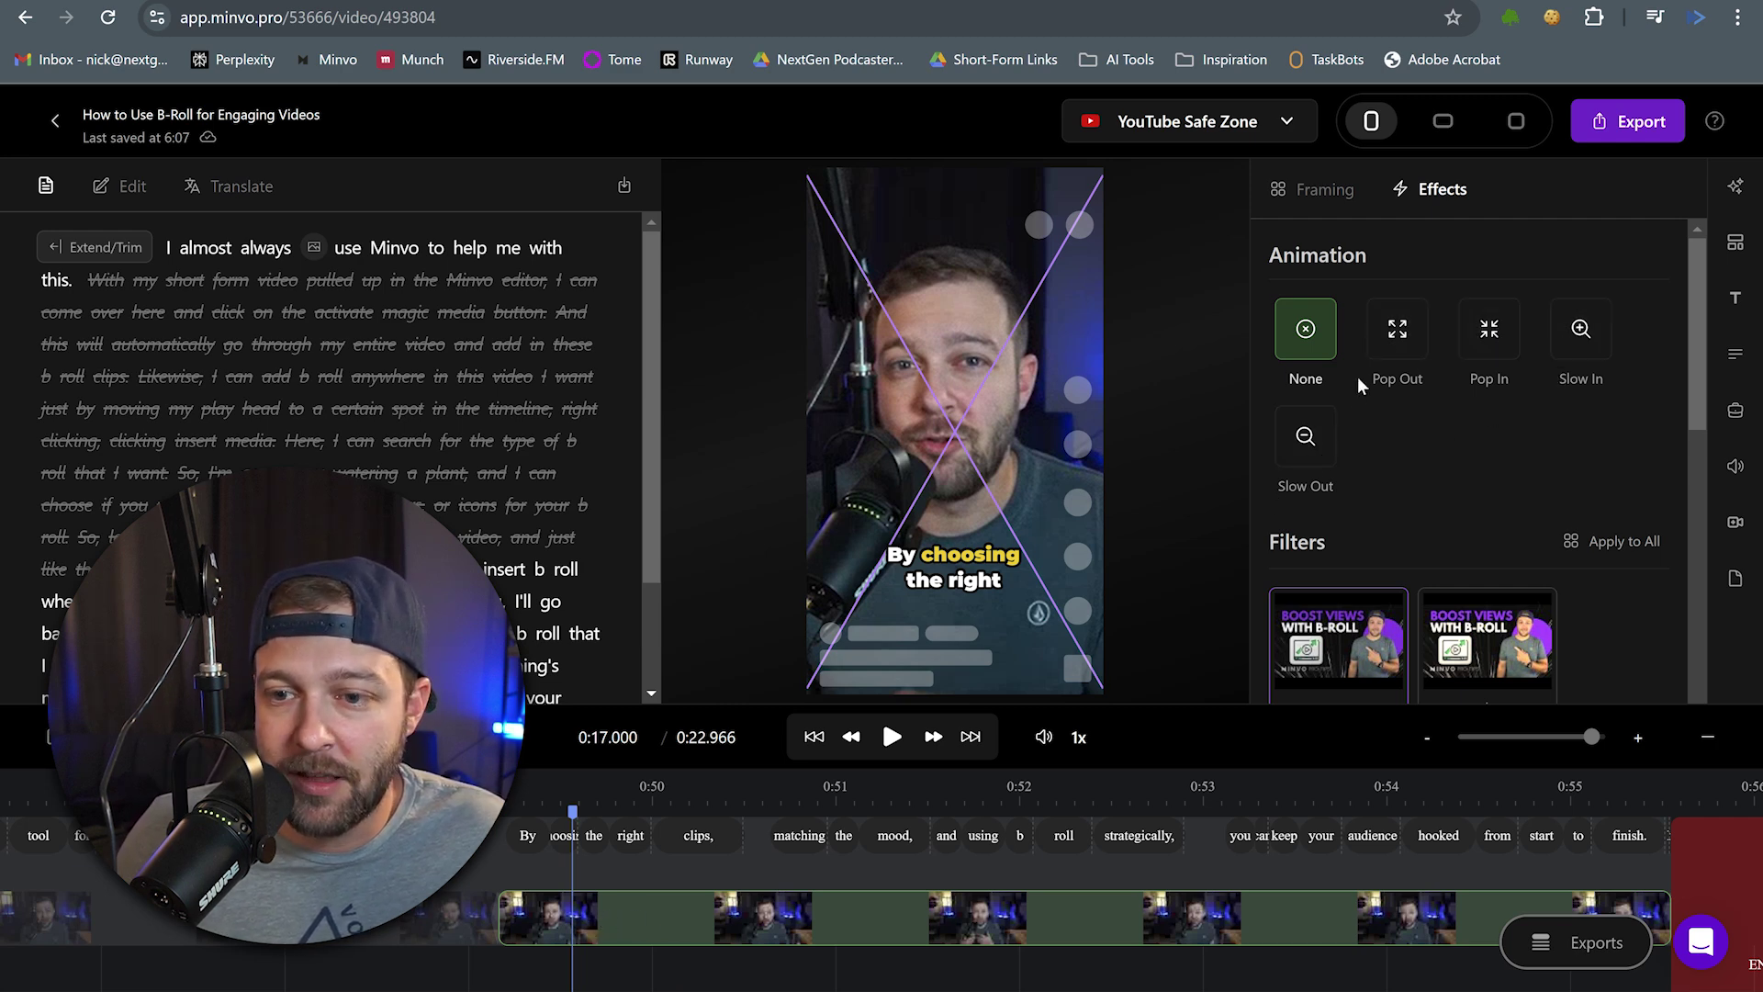
pyautogui.click(1410, 347)
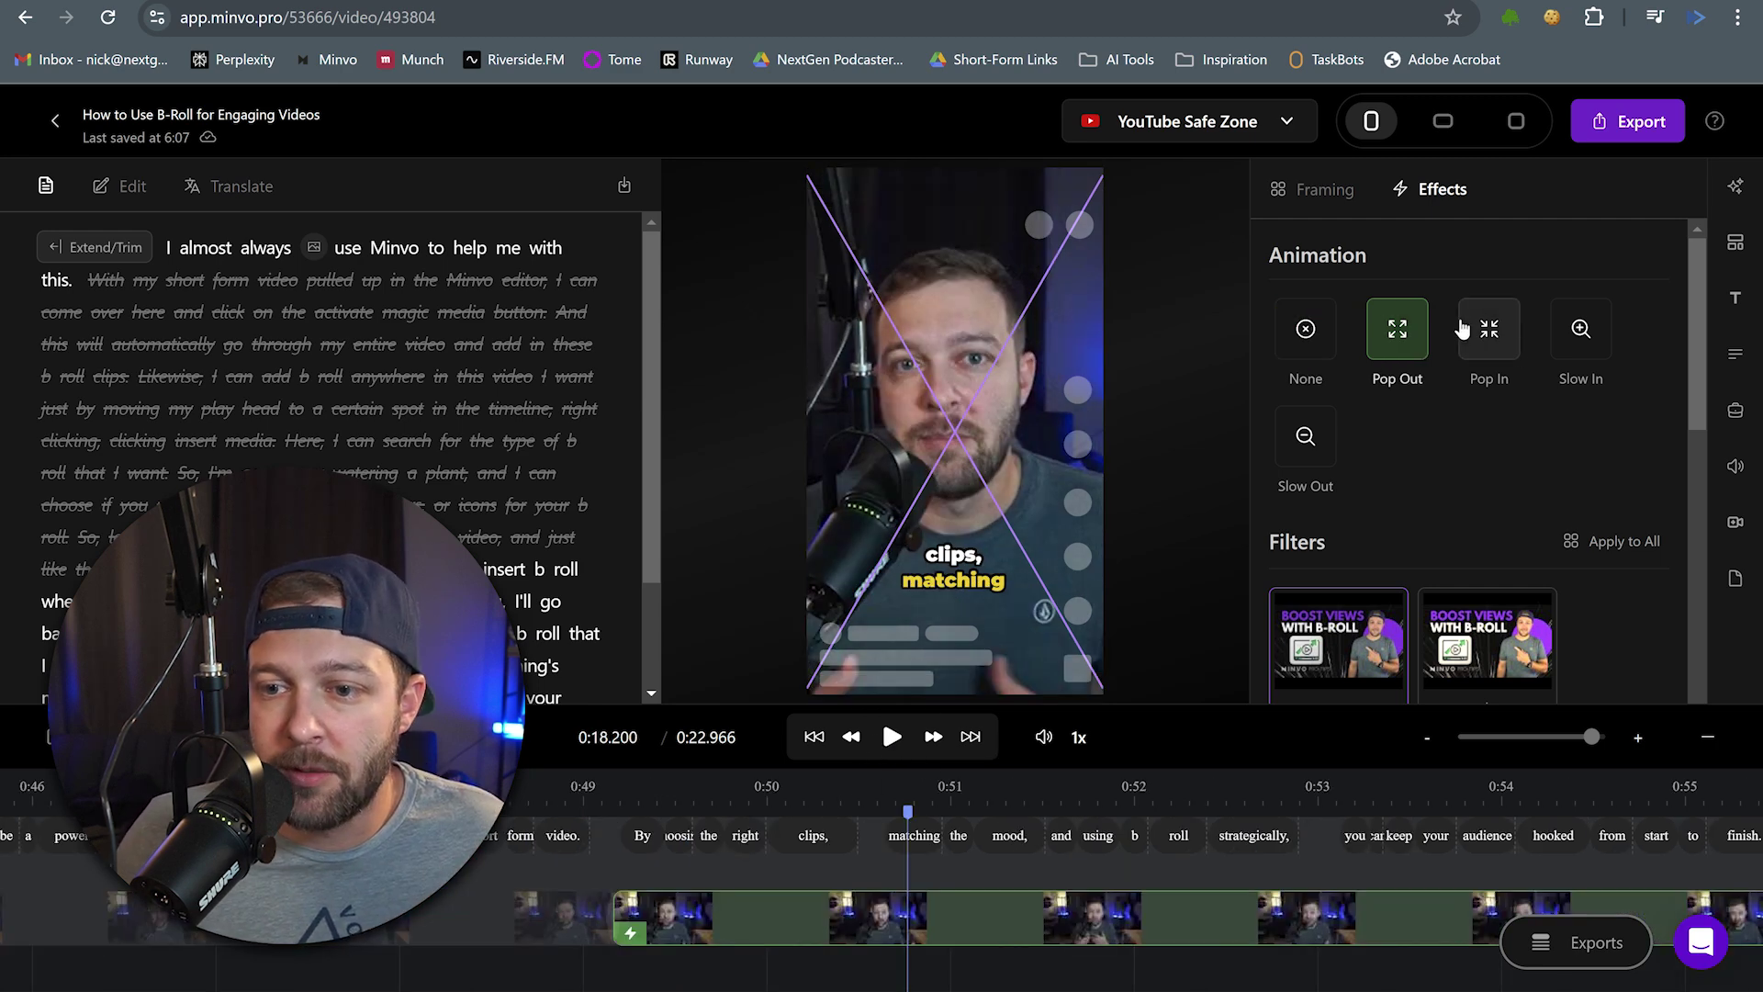
# Try the Pop In and Slow In animations on the final talking-head segment, playing each one back
pyautogui.click(1493, 340)
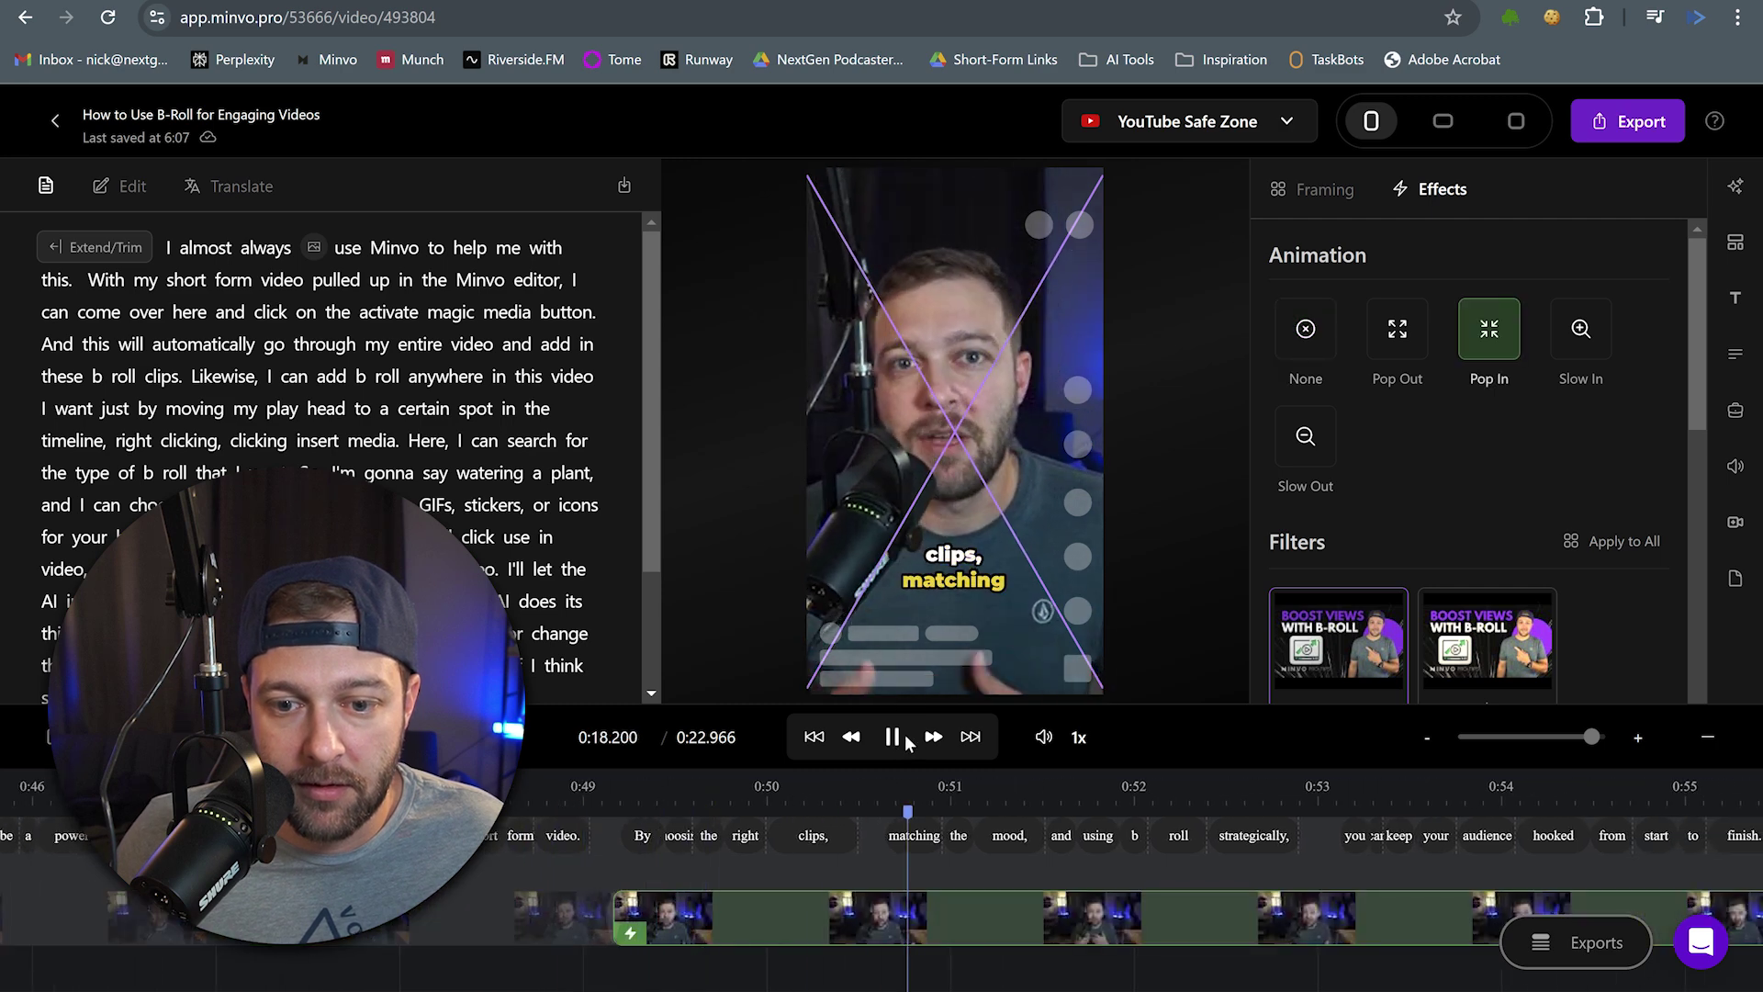
pyautogui.click(913, 742)
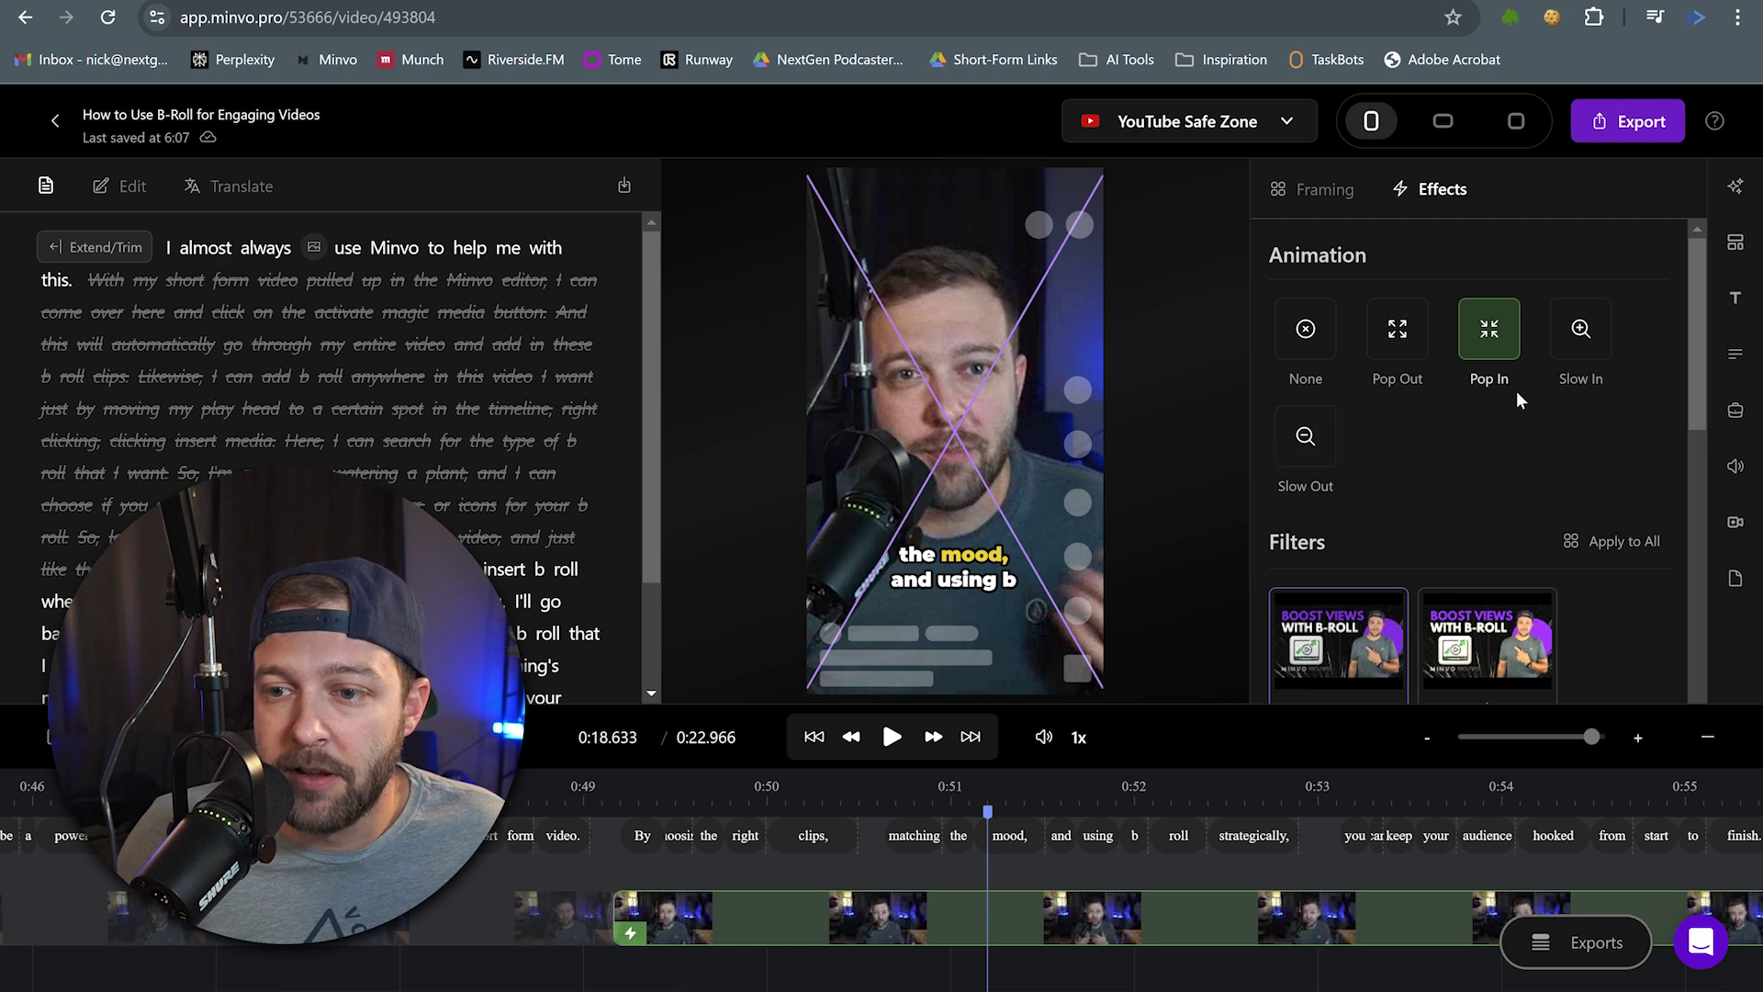
pyautogui.click(1578, 349)
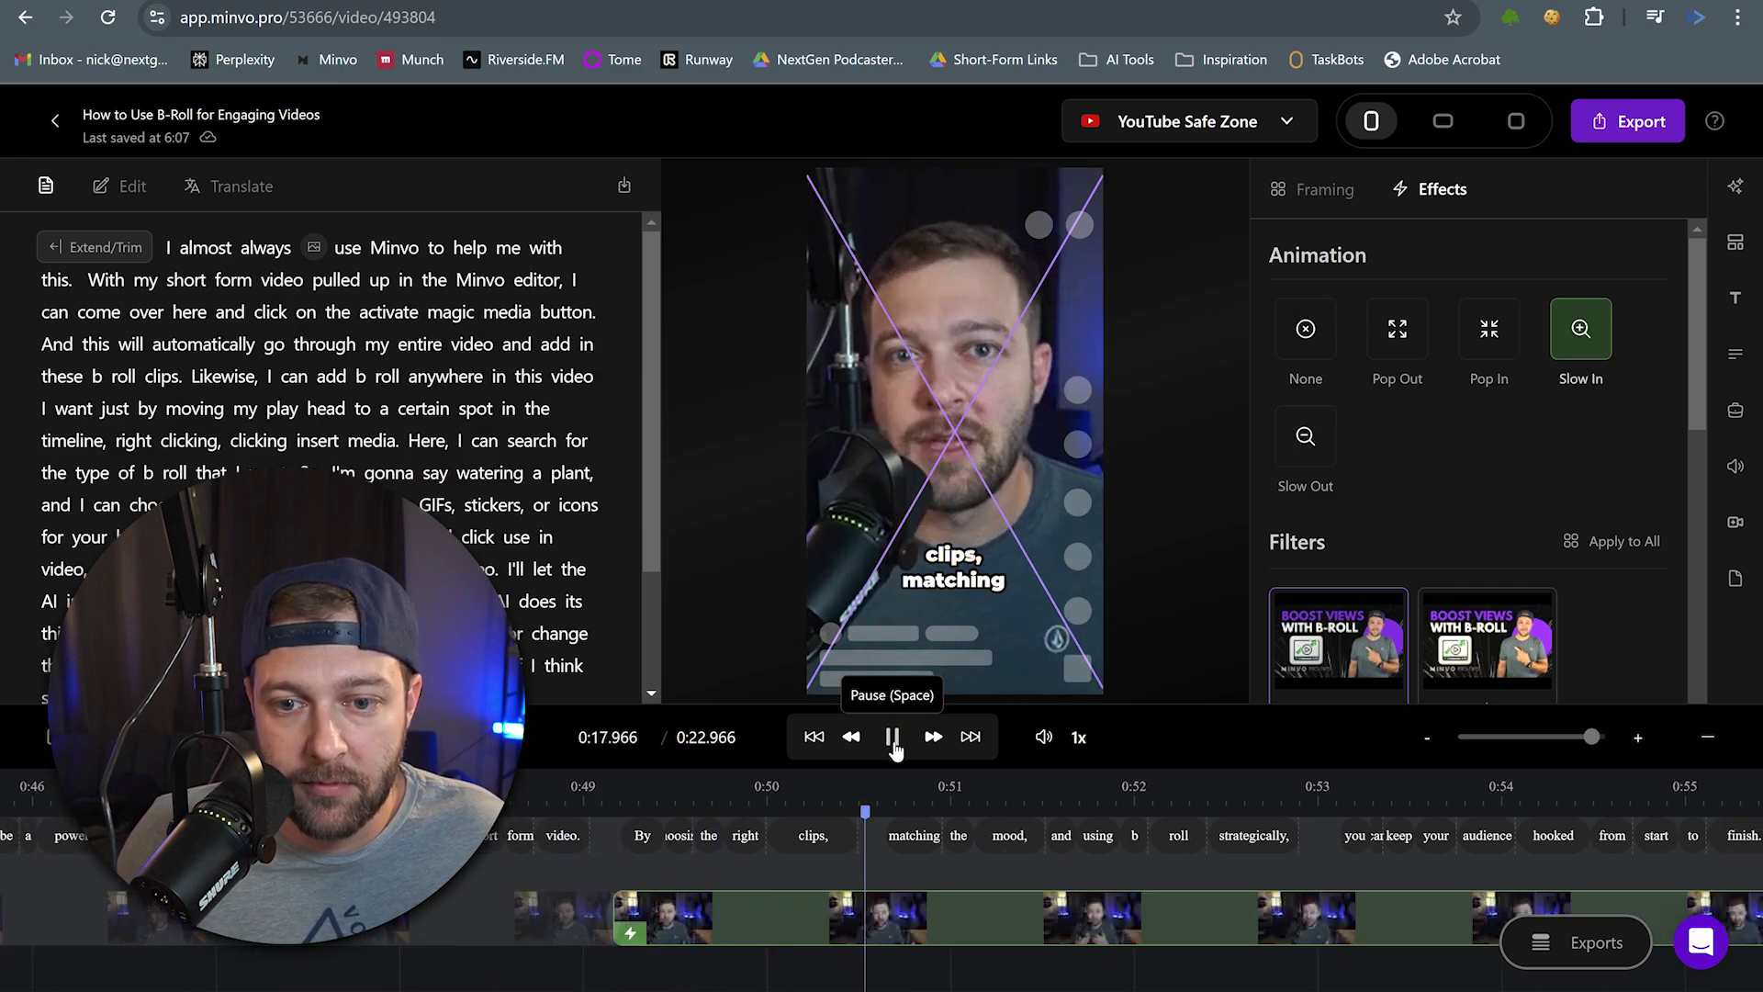
pyautogui.click(893, 739)
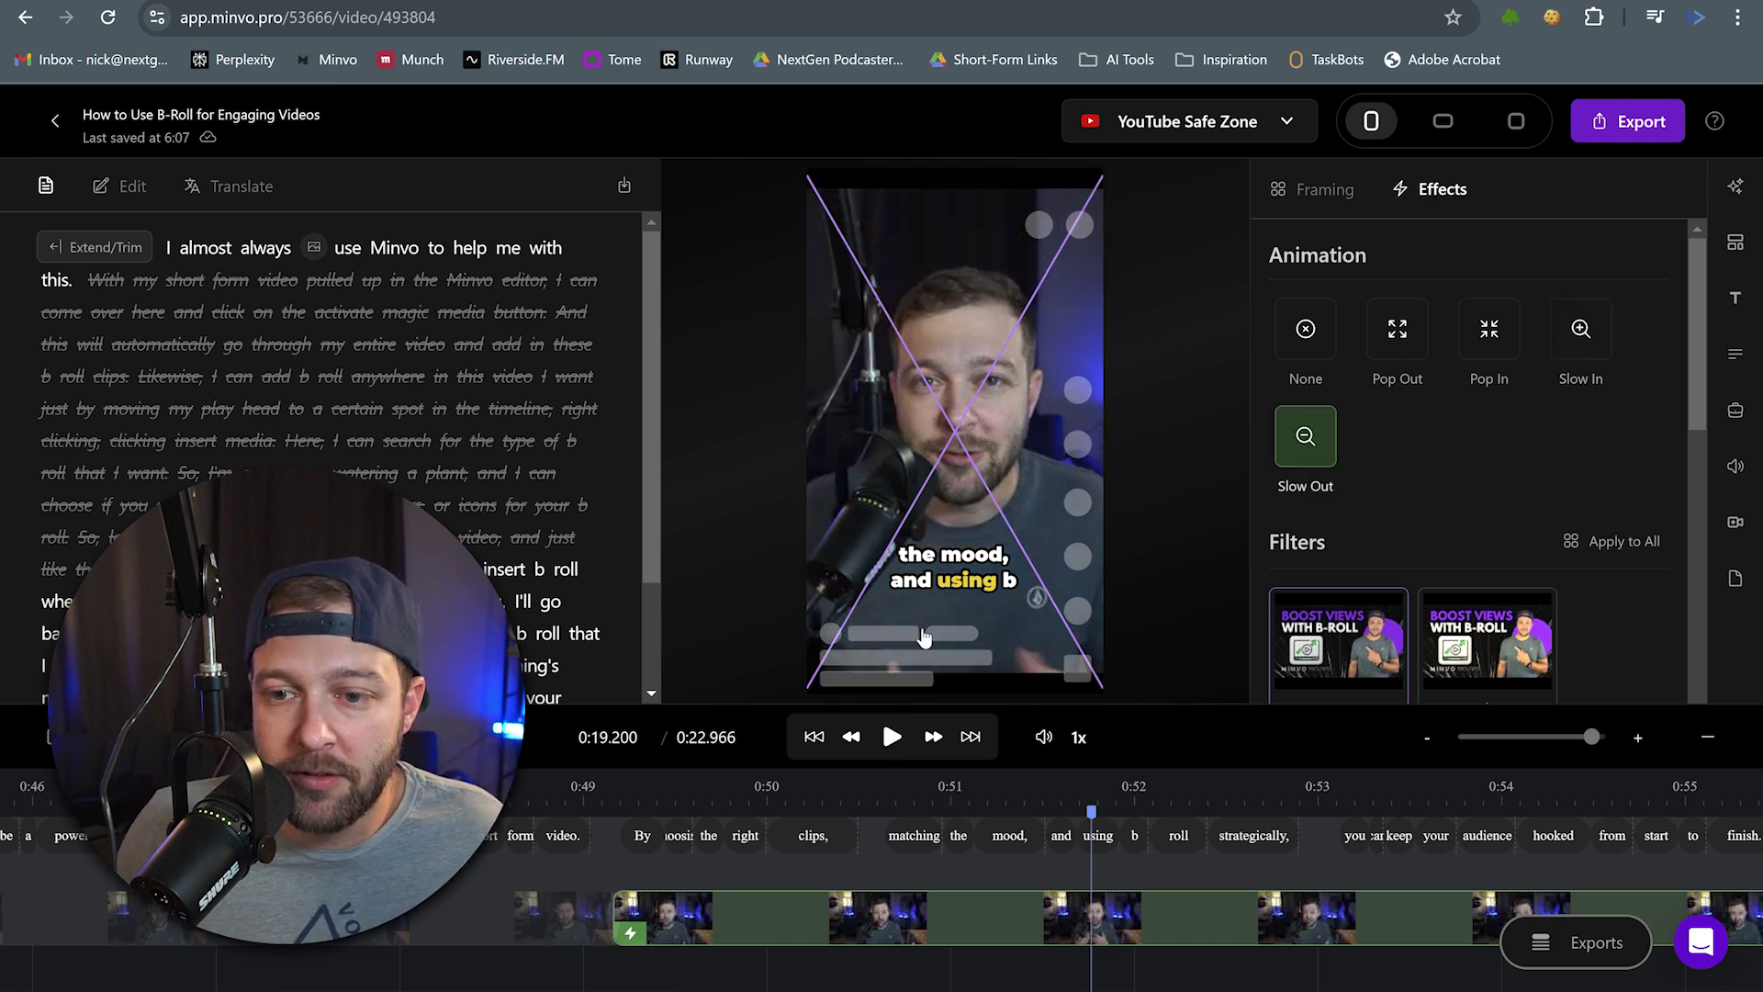
# Play the final talking-head segment to preview its Slow Out animation
pyautogui.click(516, 837)
pyautogui.click(892, 738)
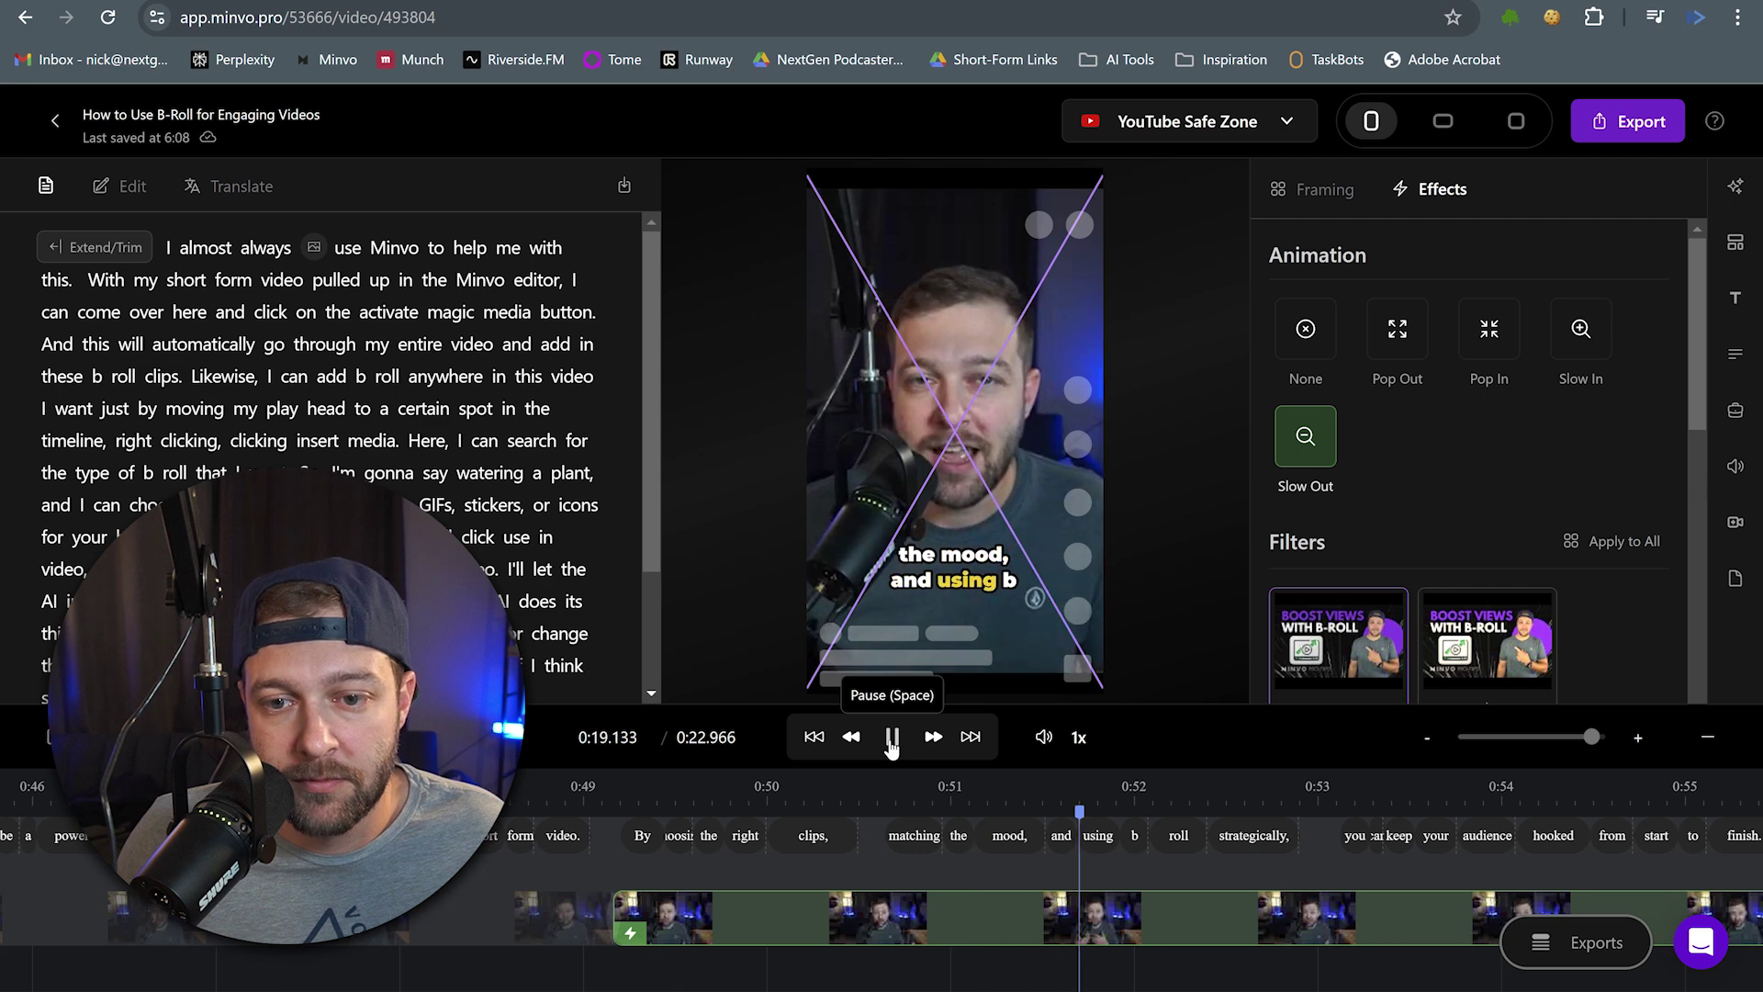
pyautogui.click(891, 742)
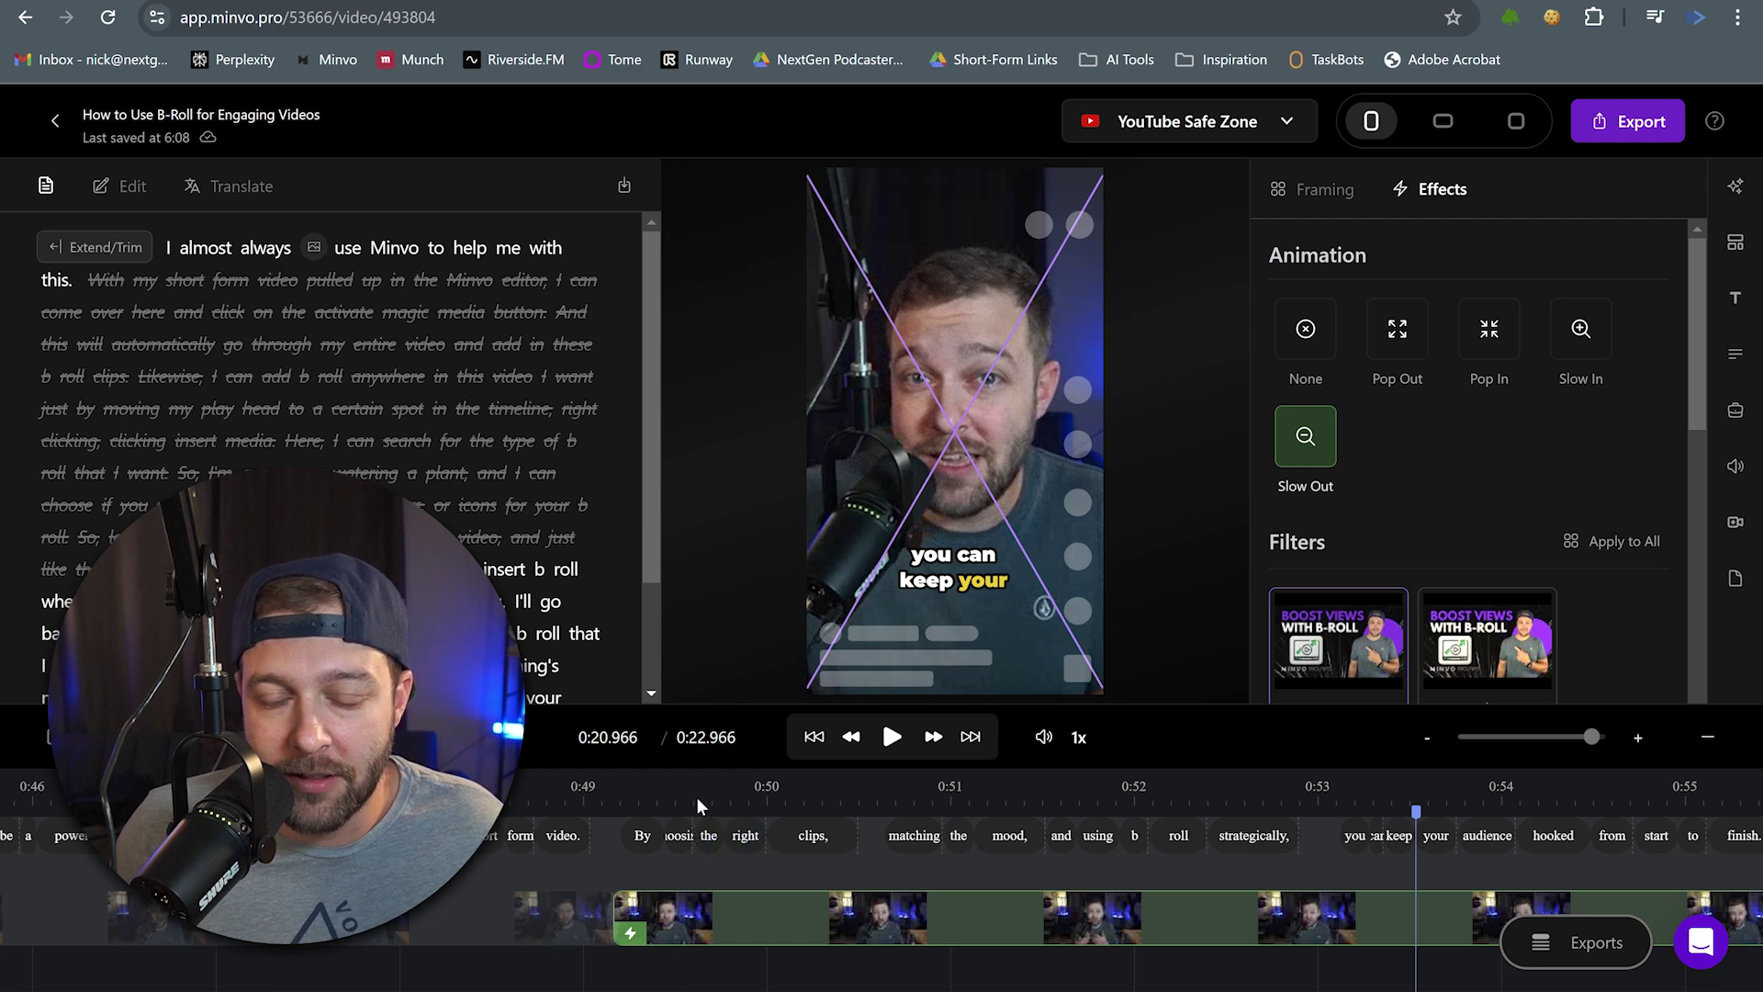
# Look through the filters for the talking-head segment ending in "that I don't like" and return to its framing options
pyautogui.click(518, 797)
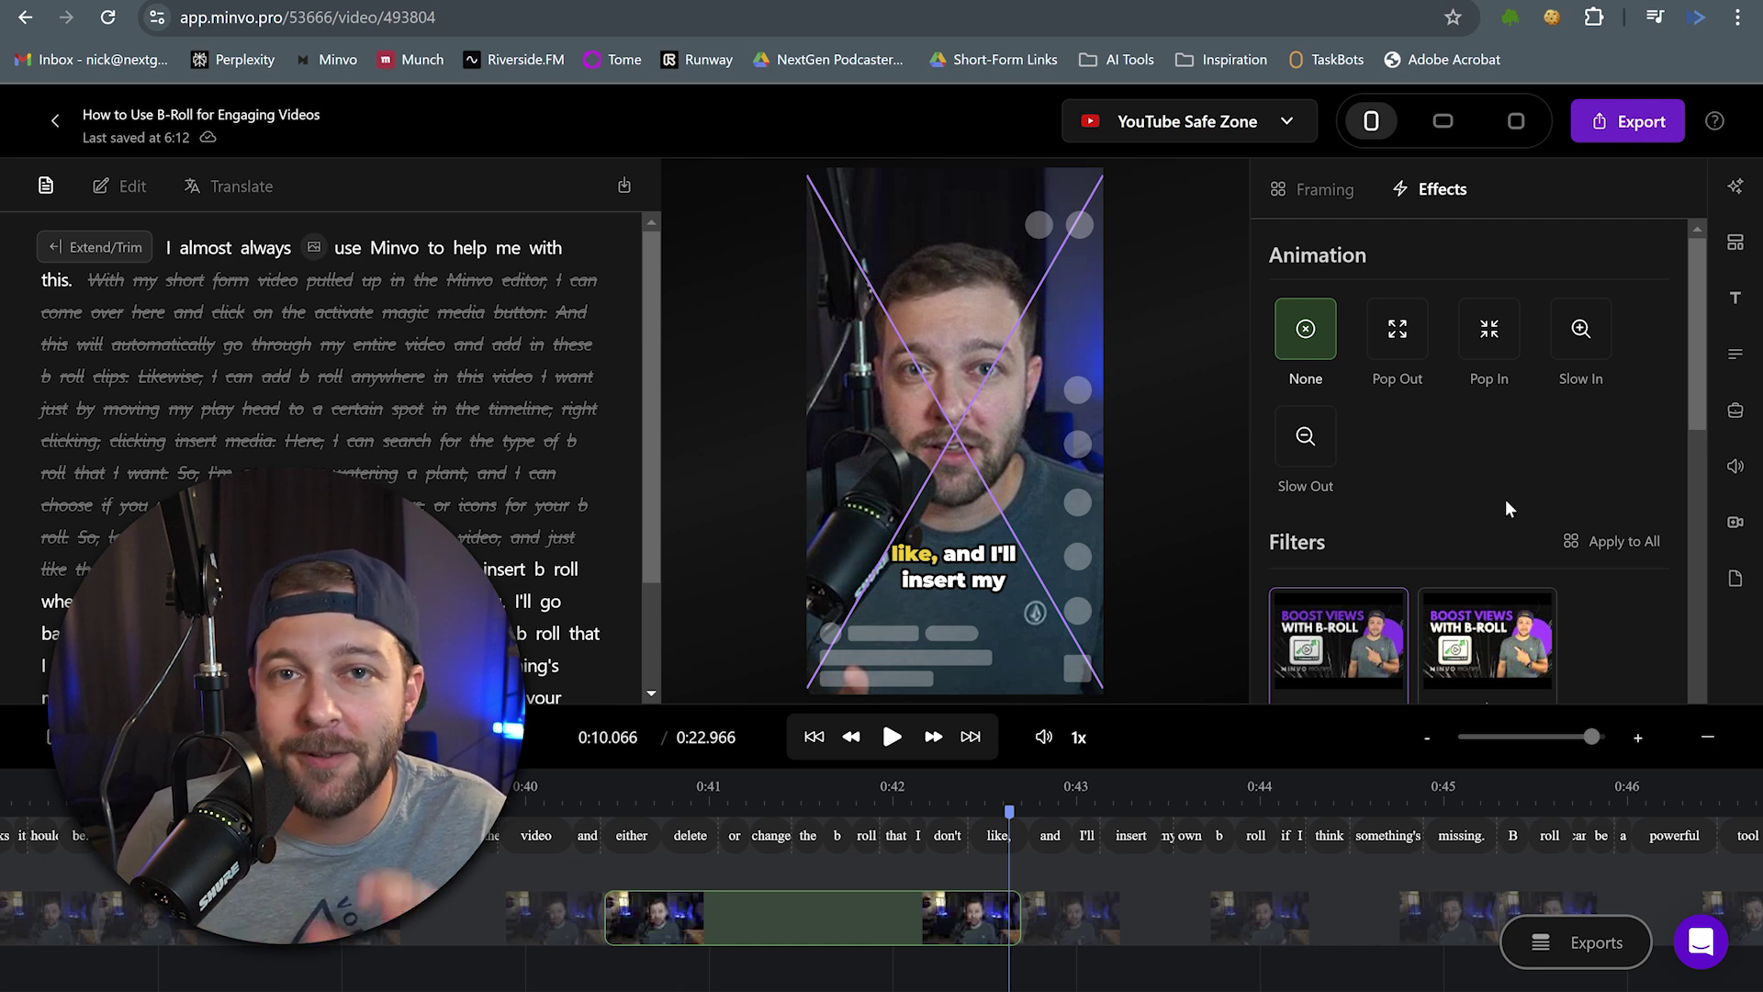
pyautogui.scroll(-1, 1490, 523)
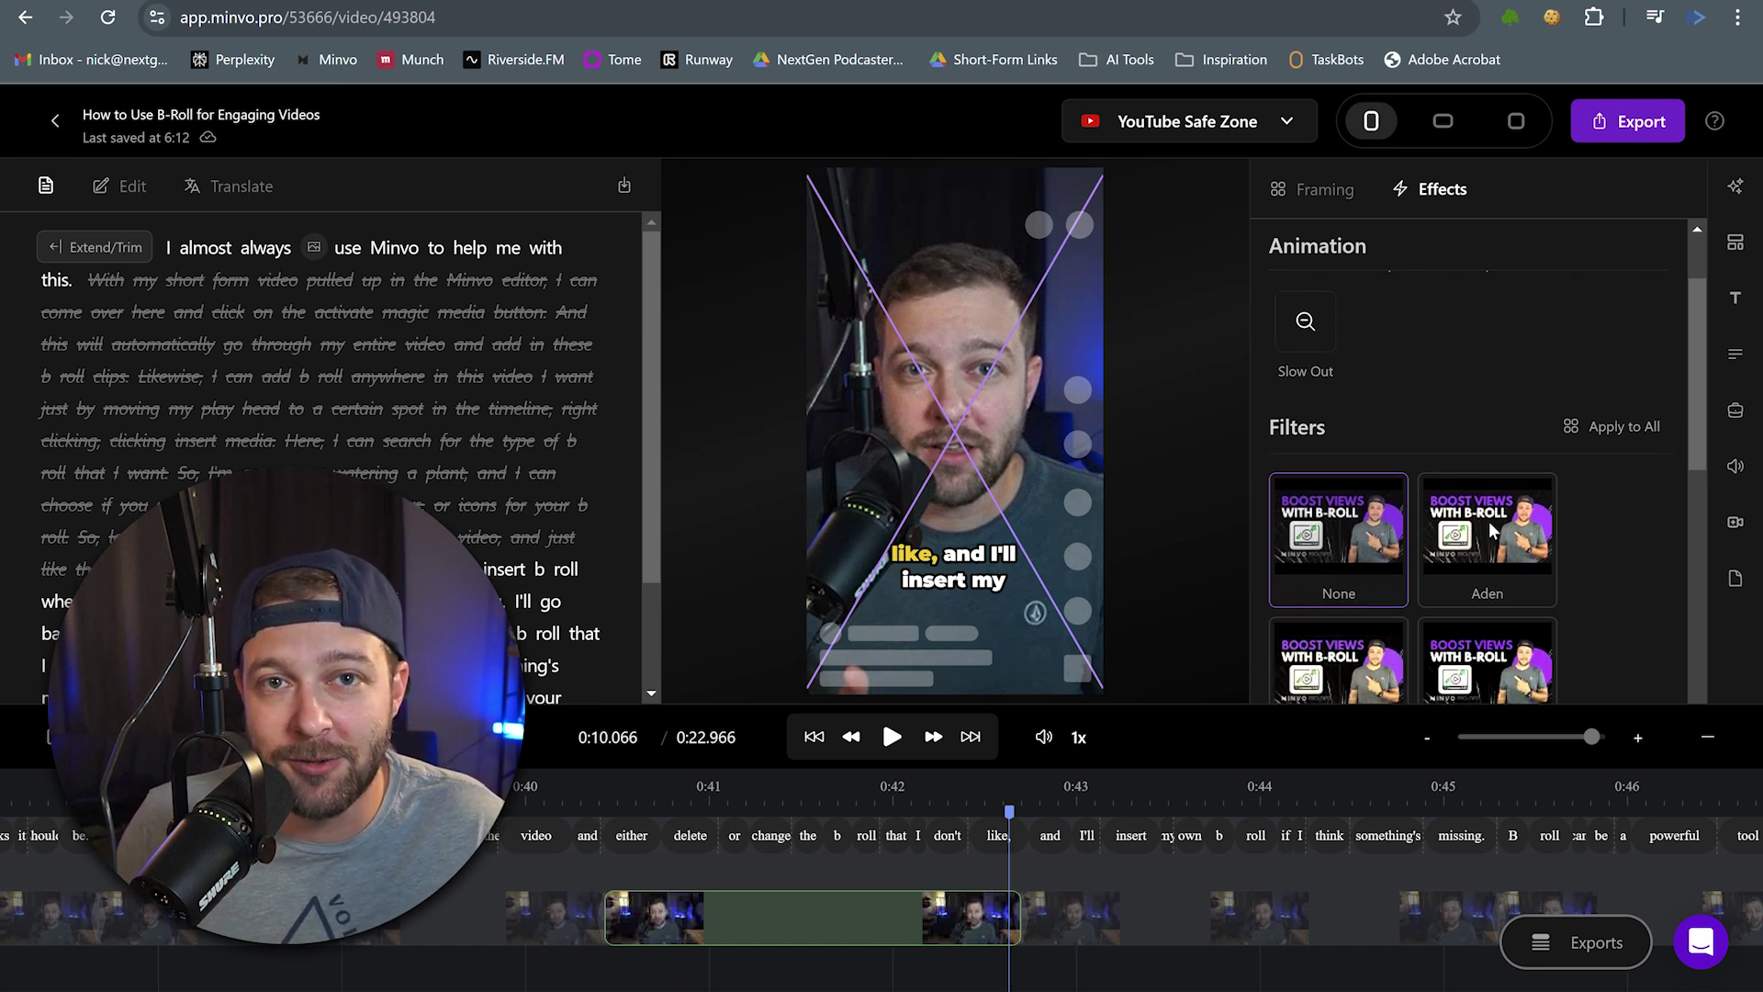
pyautogui.click(772, 919)
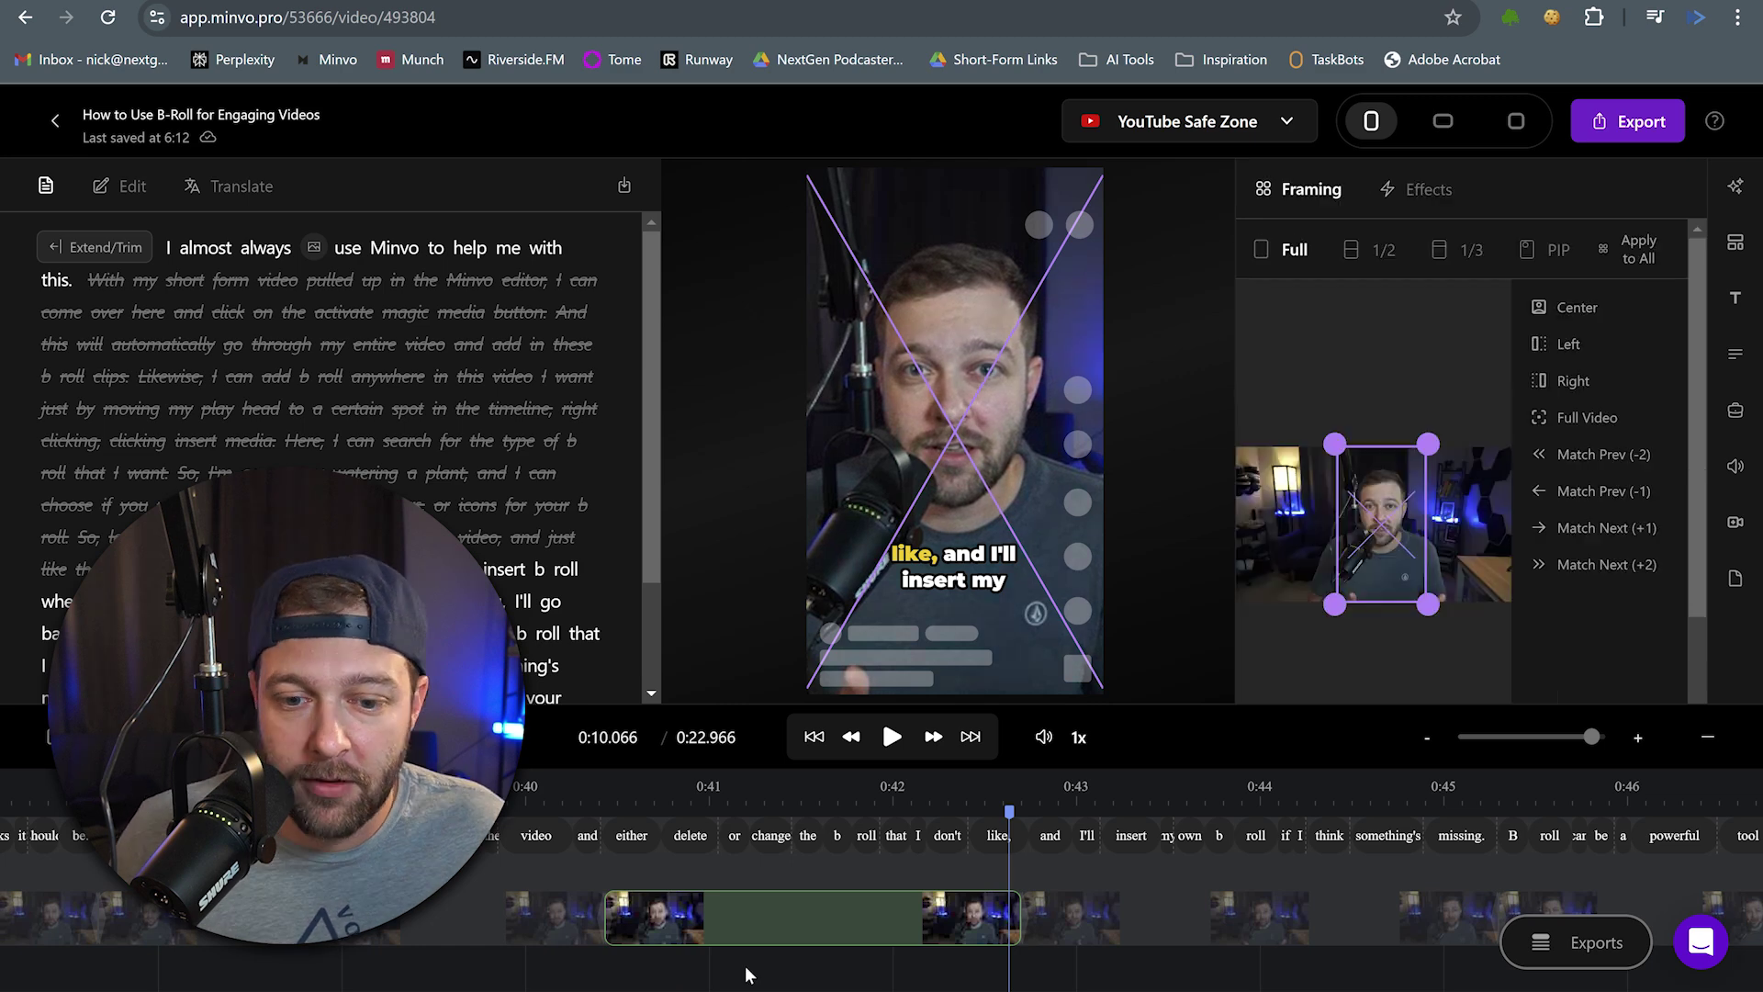
# Try the Aden, Clarendon and Lo-Fi filters on the talking-head segment containing "either delete or change the b roll" and settle on Willow
pyautogui.click(700, 923)
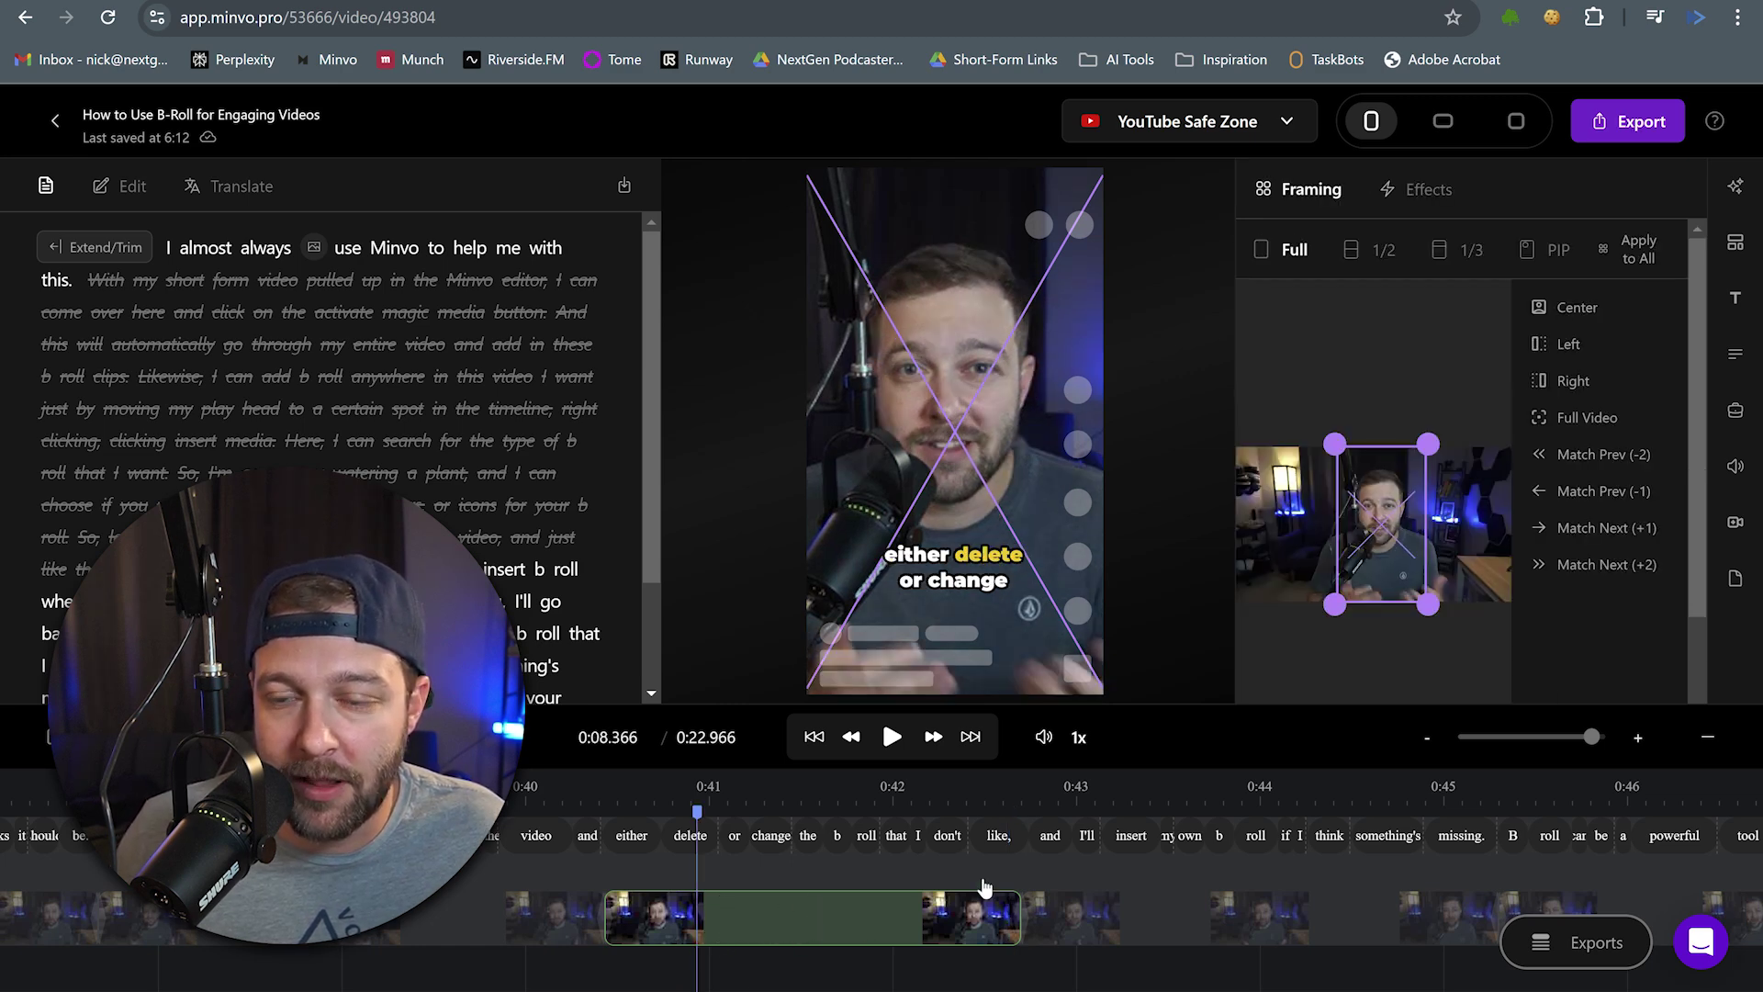
pyautogui.click(1393, 190)
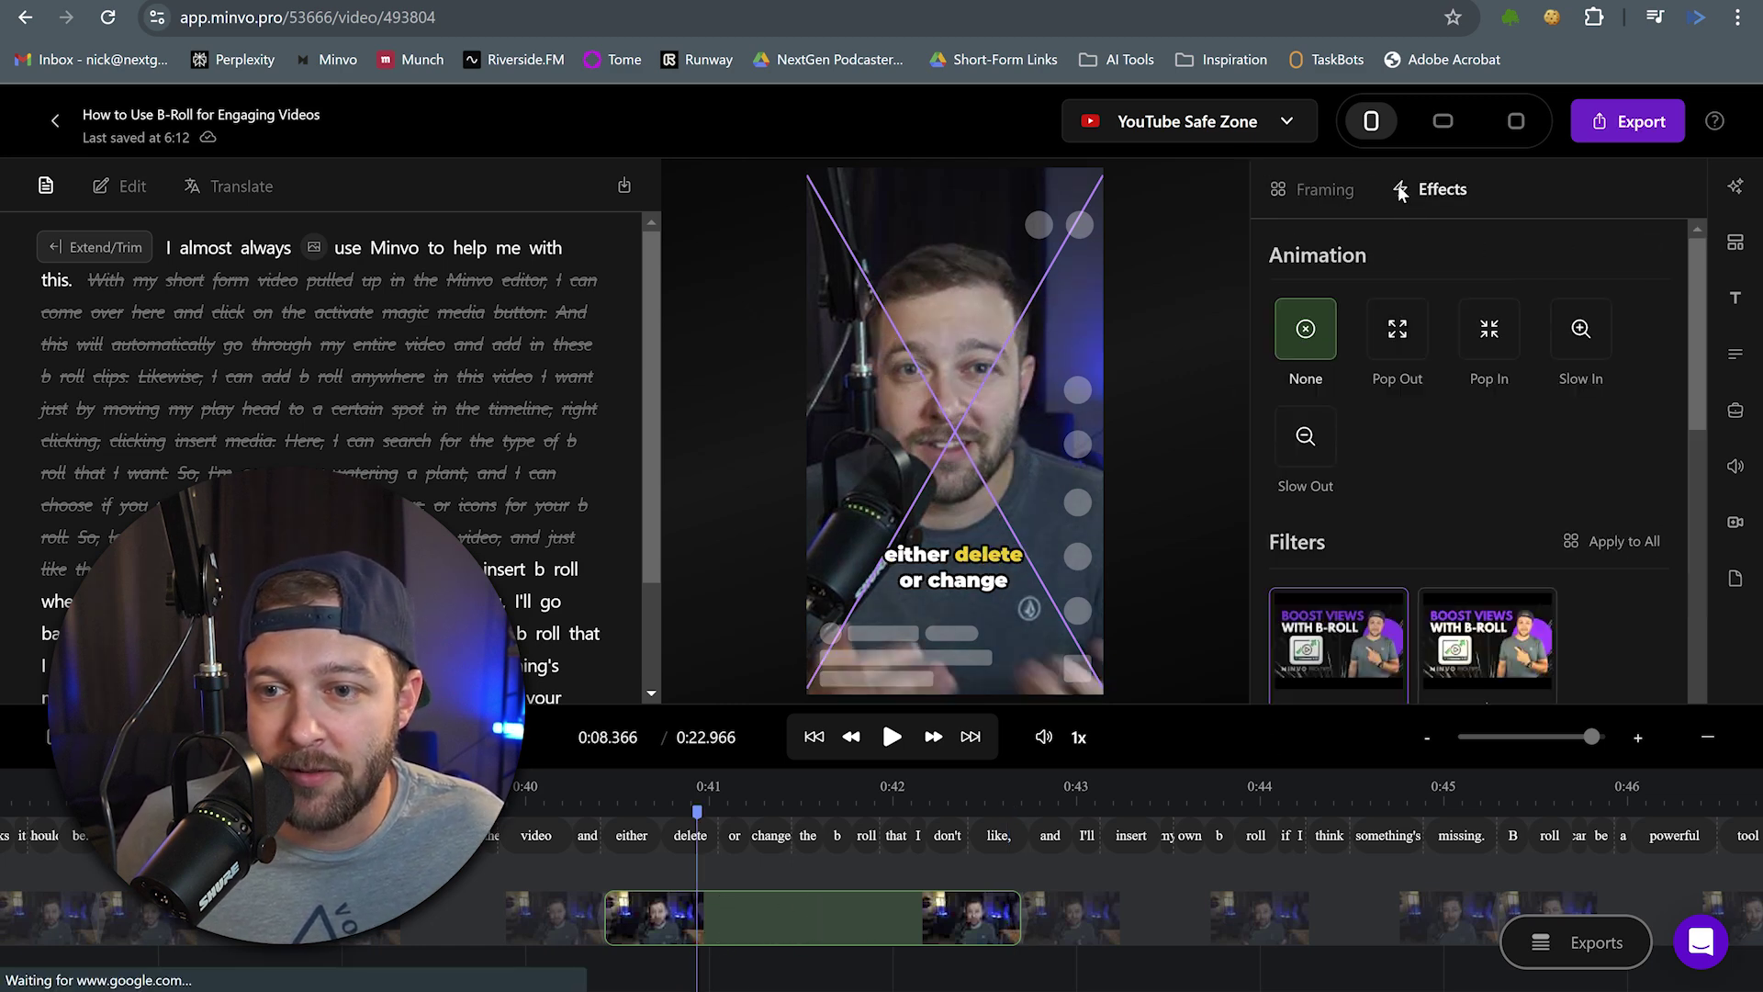
pyautogui.scroll(-2, 1400, 427)
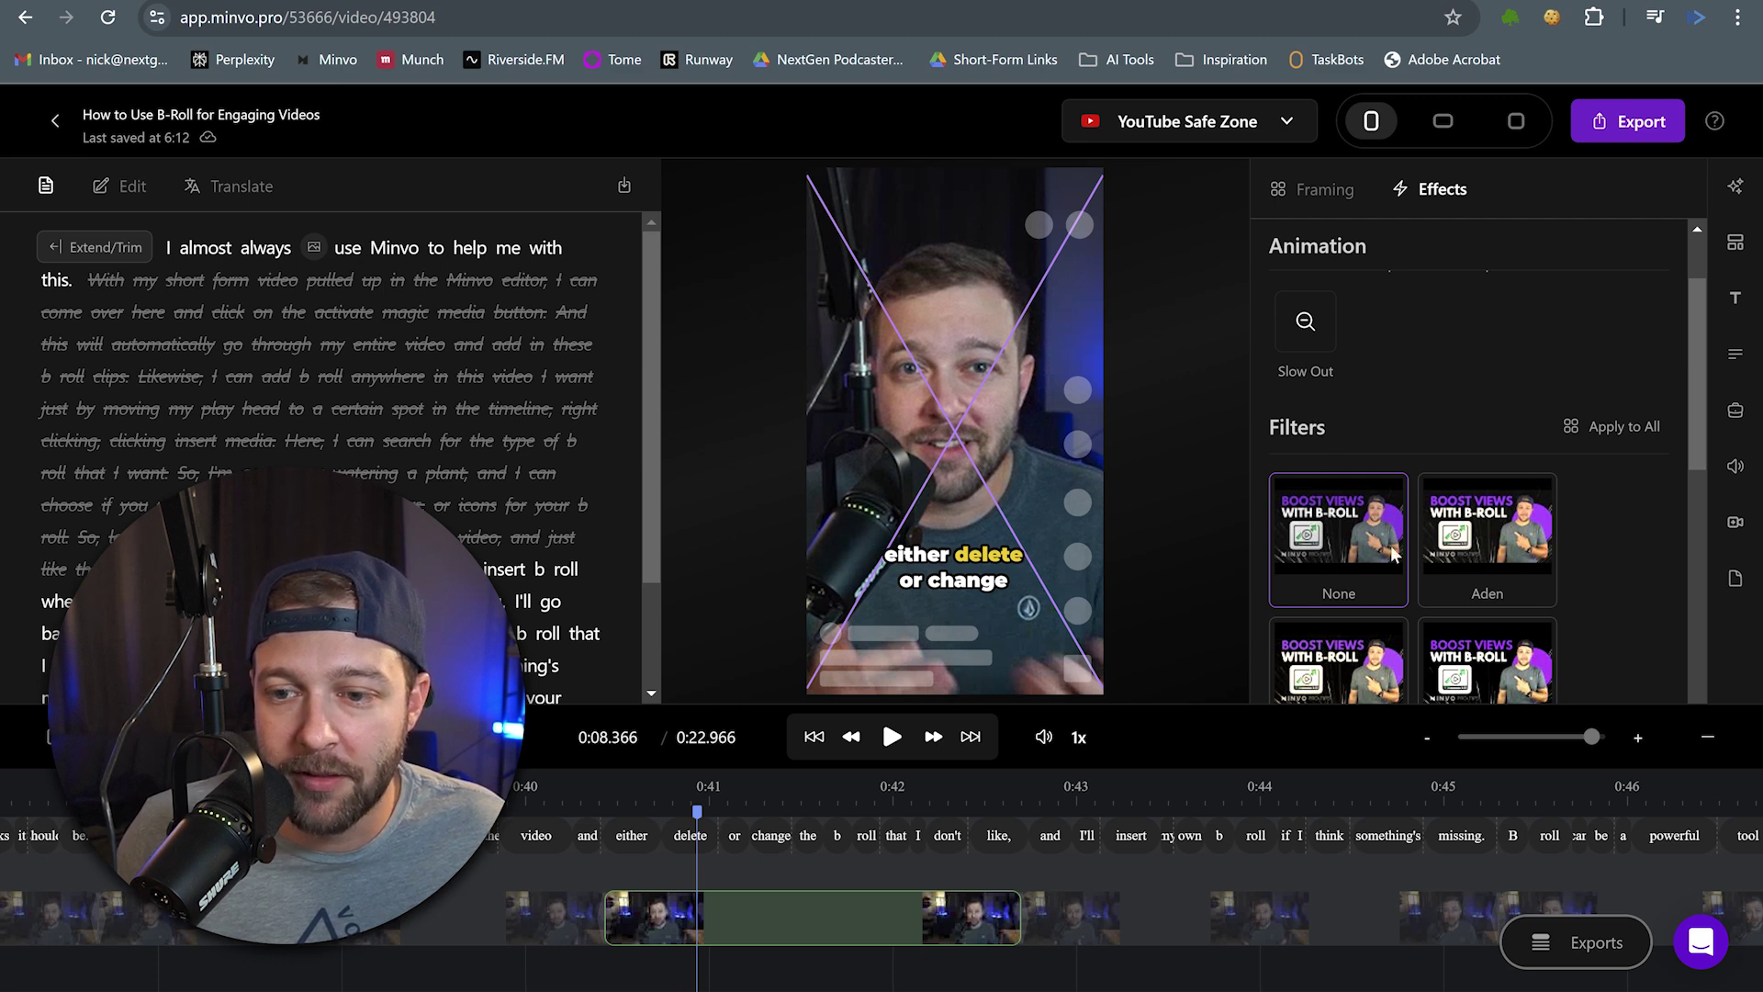
pyautogui.click(1485, 542)
pyautogui.scroll(-2, 1386, 546)
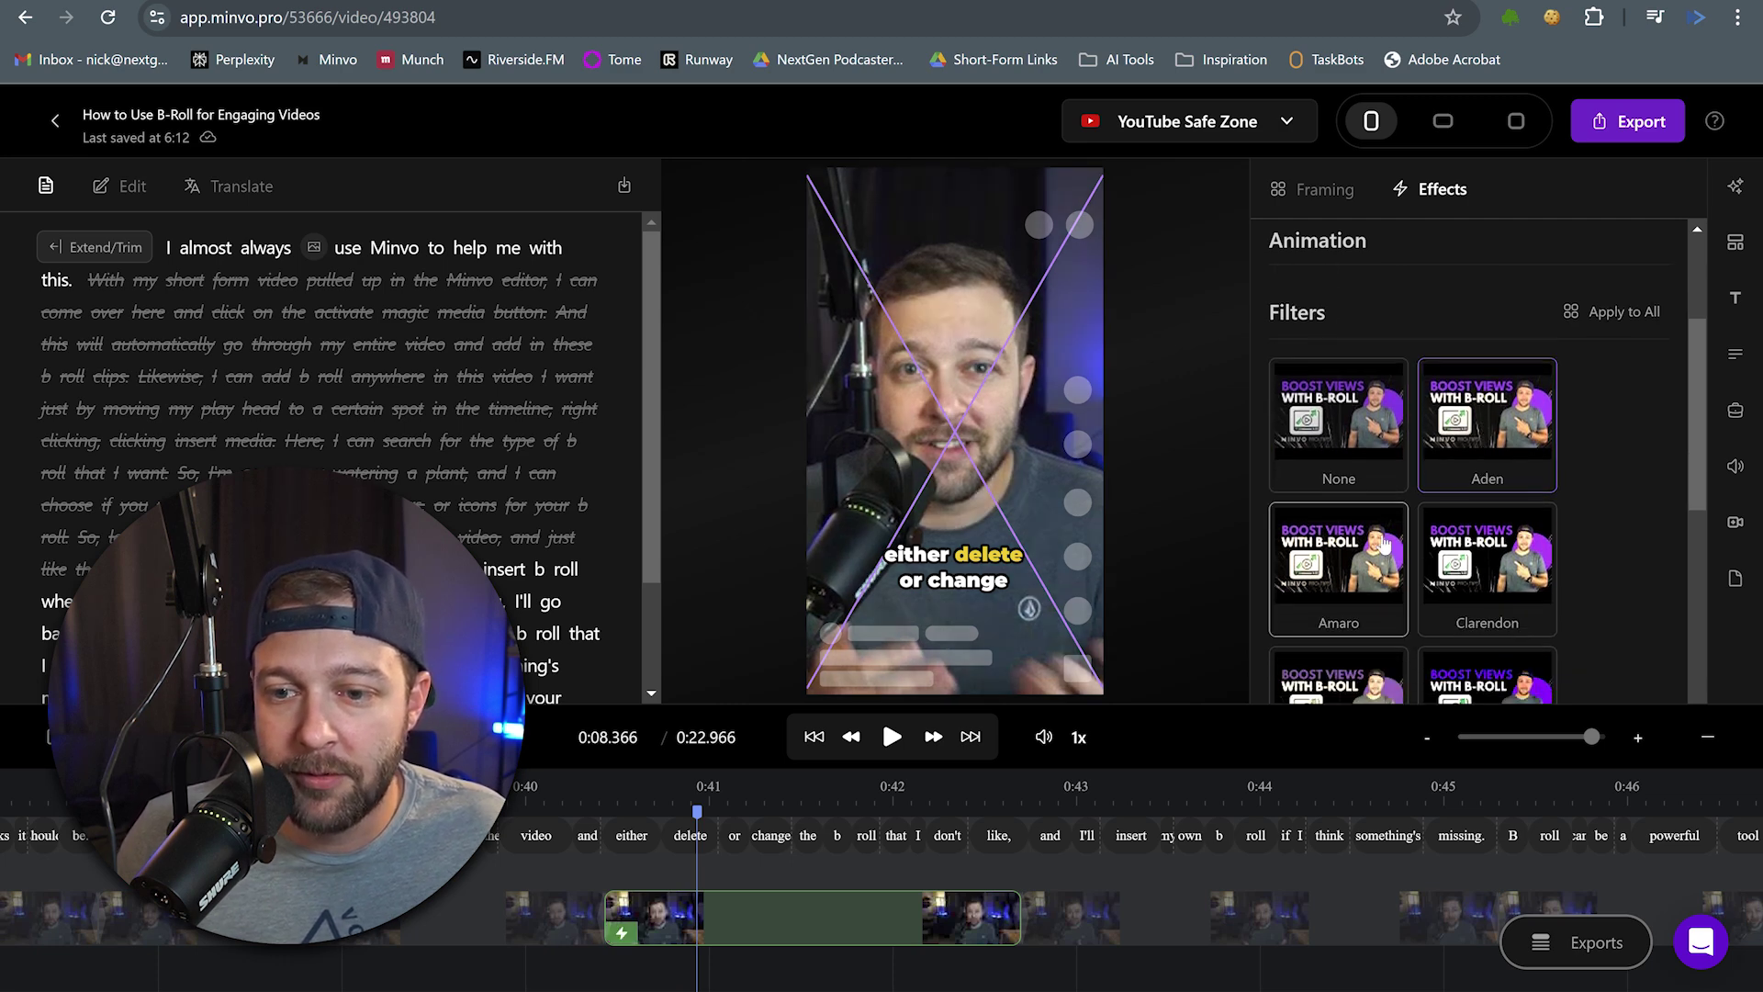
pyautogui.click(1448, 555)
pyautogui.scroll(-2, 1447, 538)
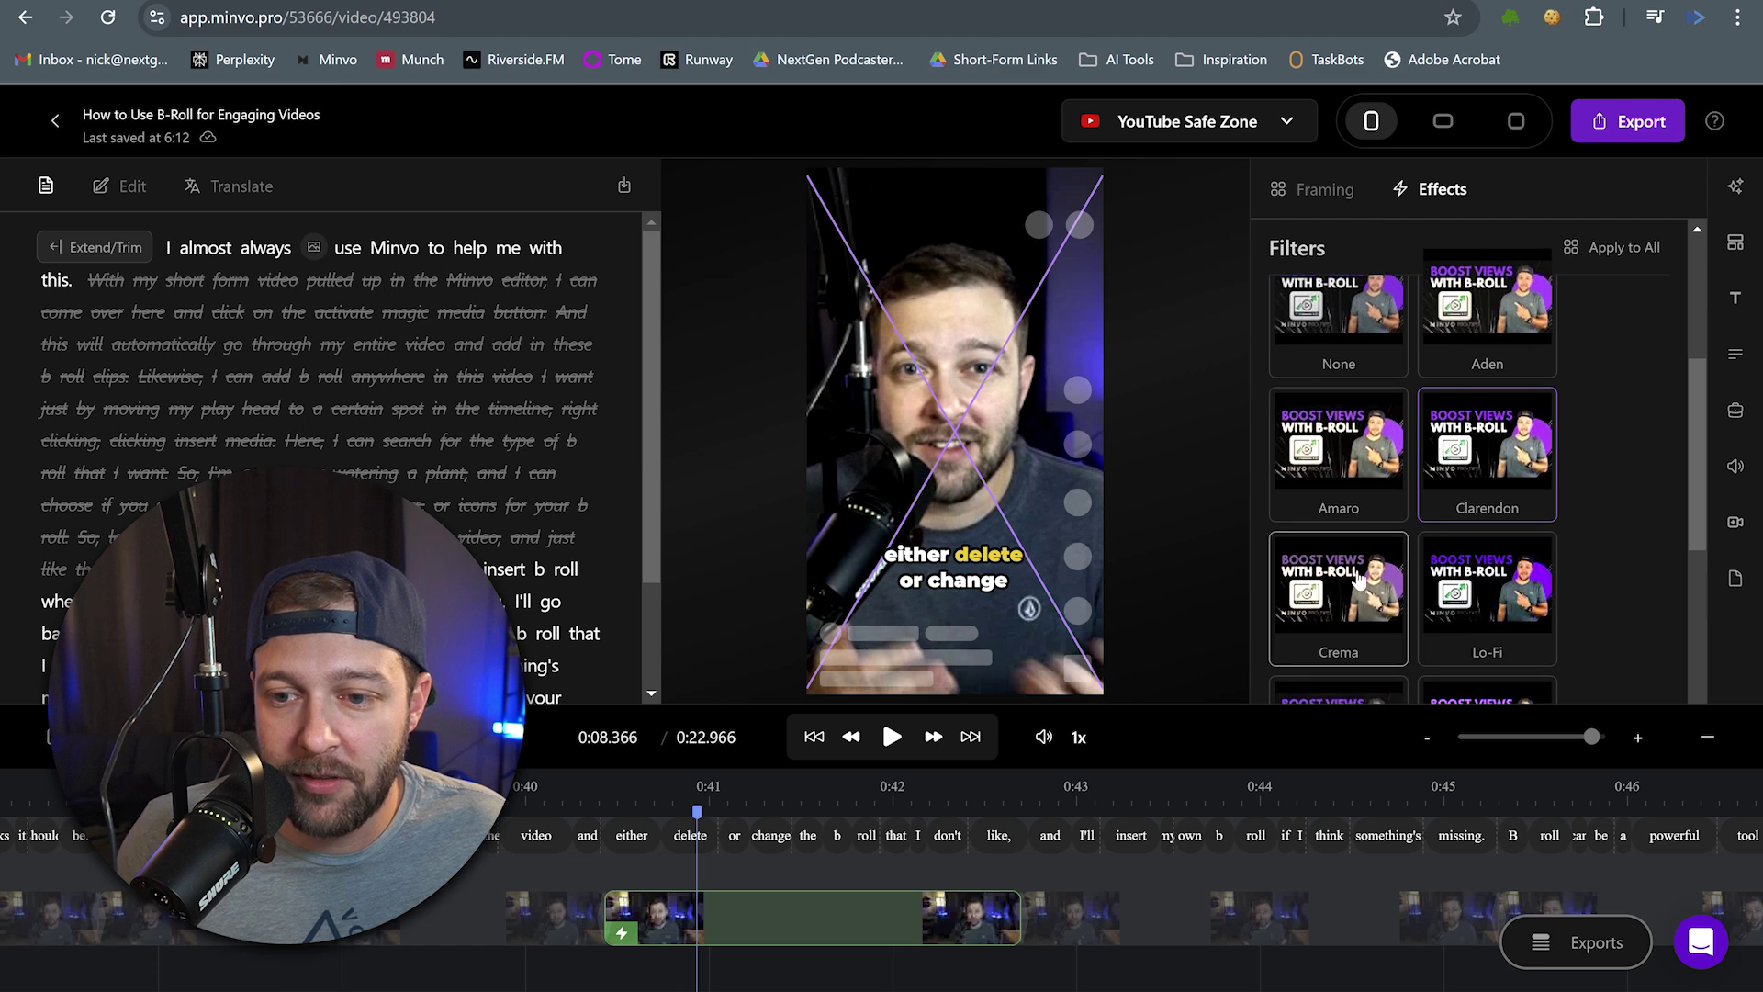
pyautogui.click(1458, 584)
pyautogui.scroll(-2, 1463, 577)
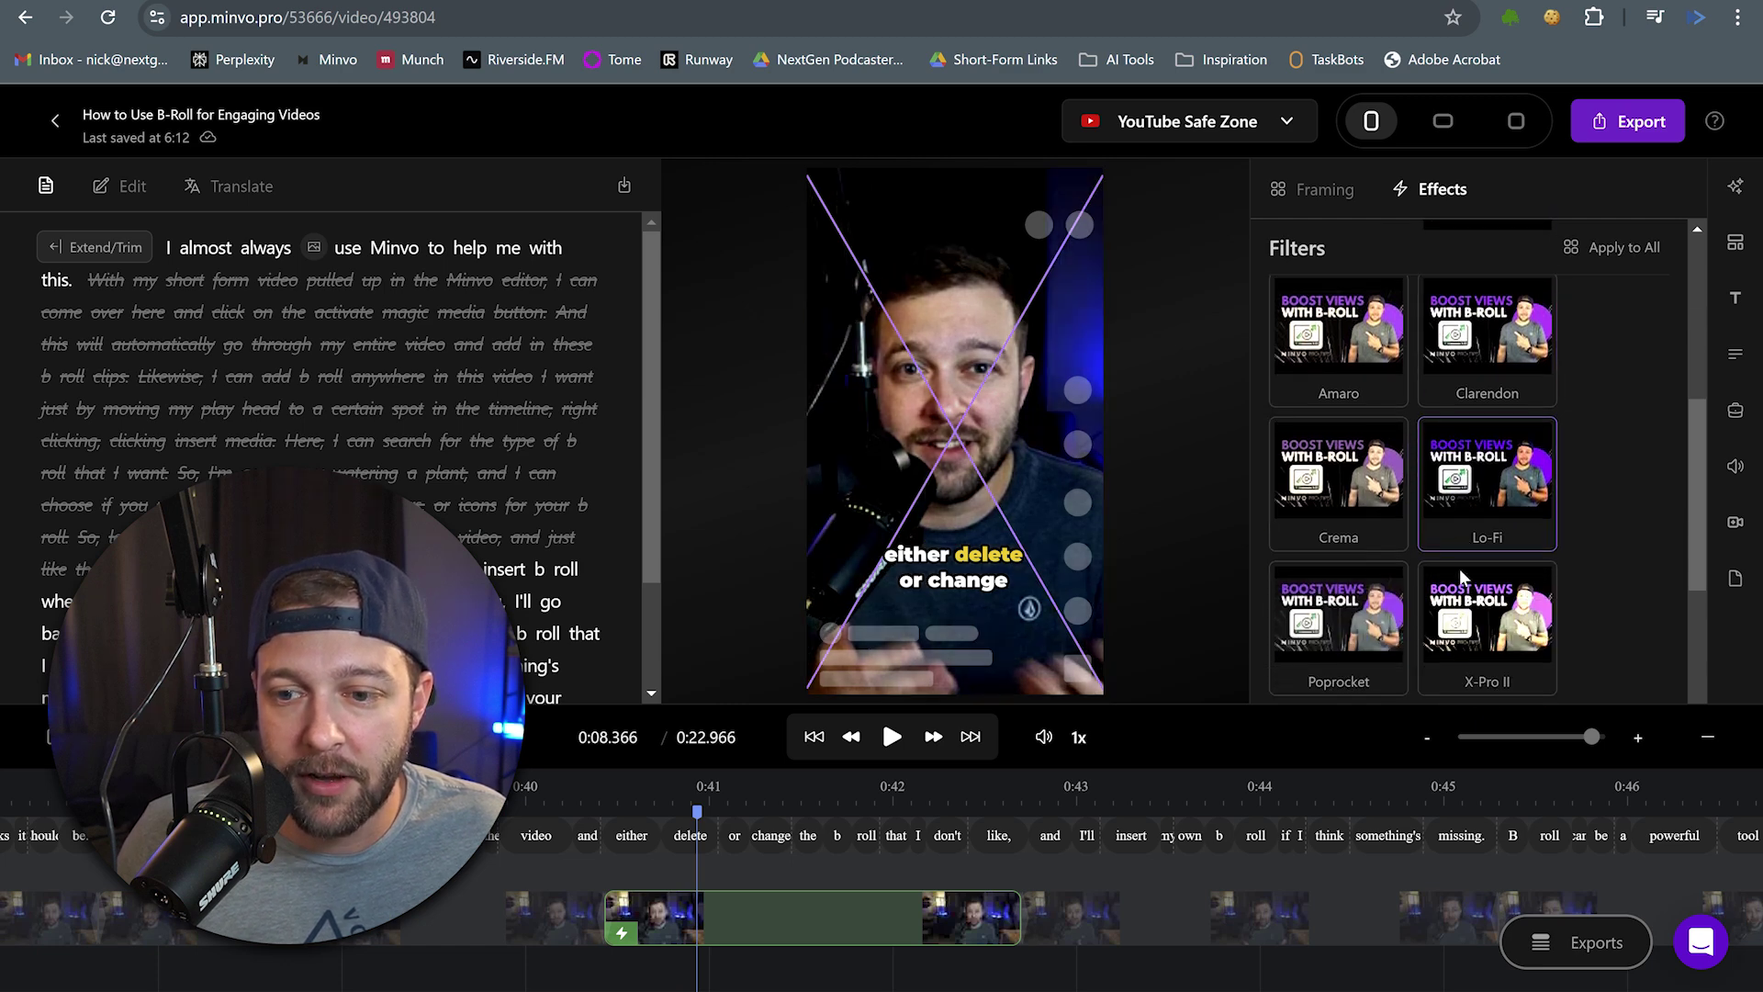
pyautogui.scroll(-2, 1462, 576)
pyautogui.click(1481, 460)
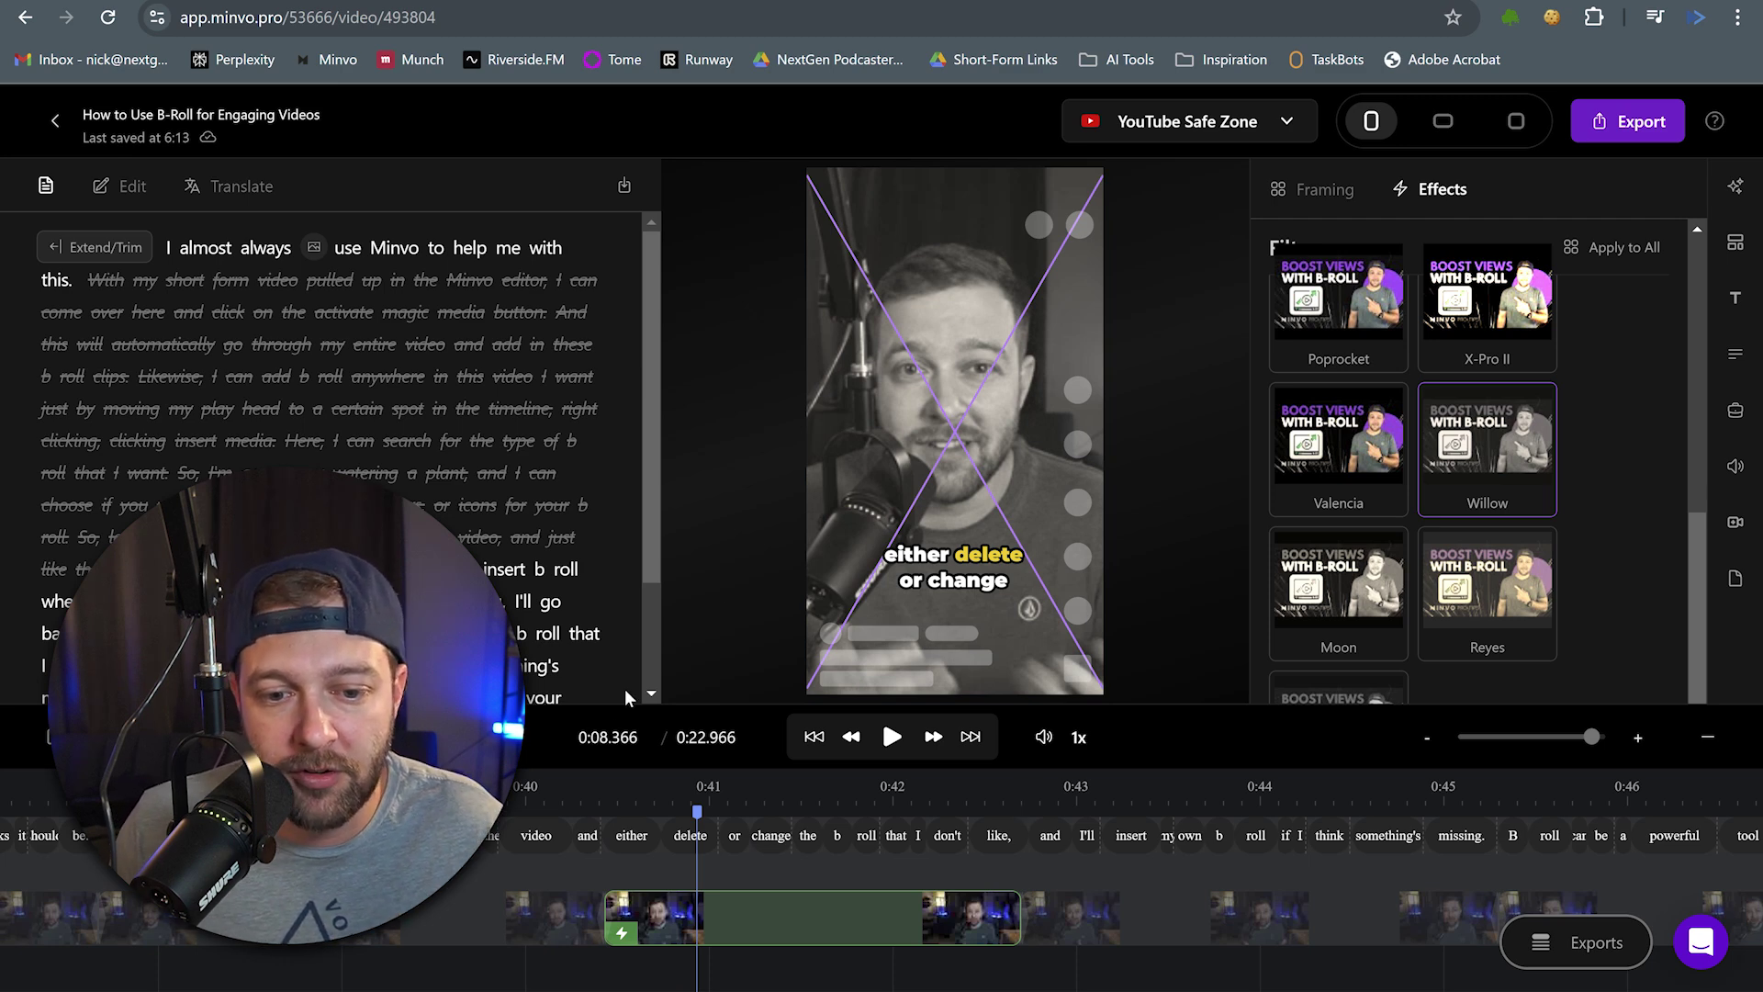
# Play the video from just before the Willow-filtered segment to preview how the filter starts and ends
pyautogui.click(599, 779)
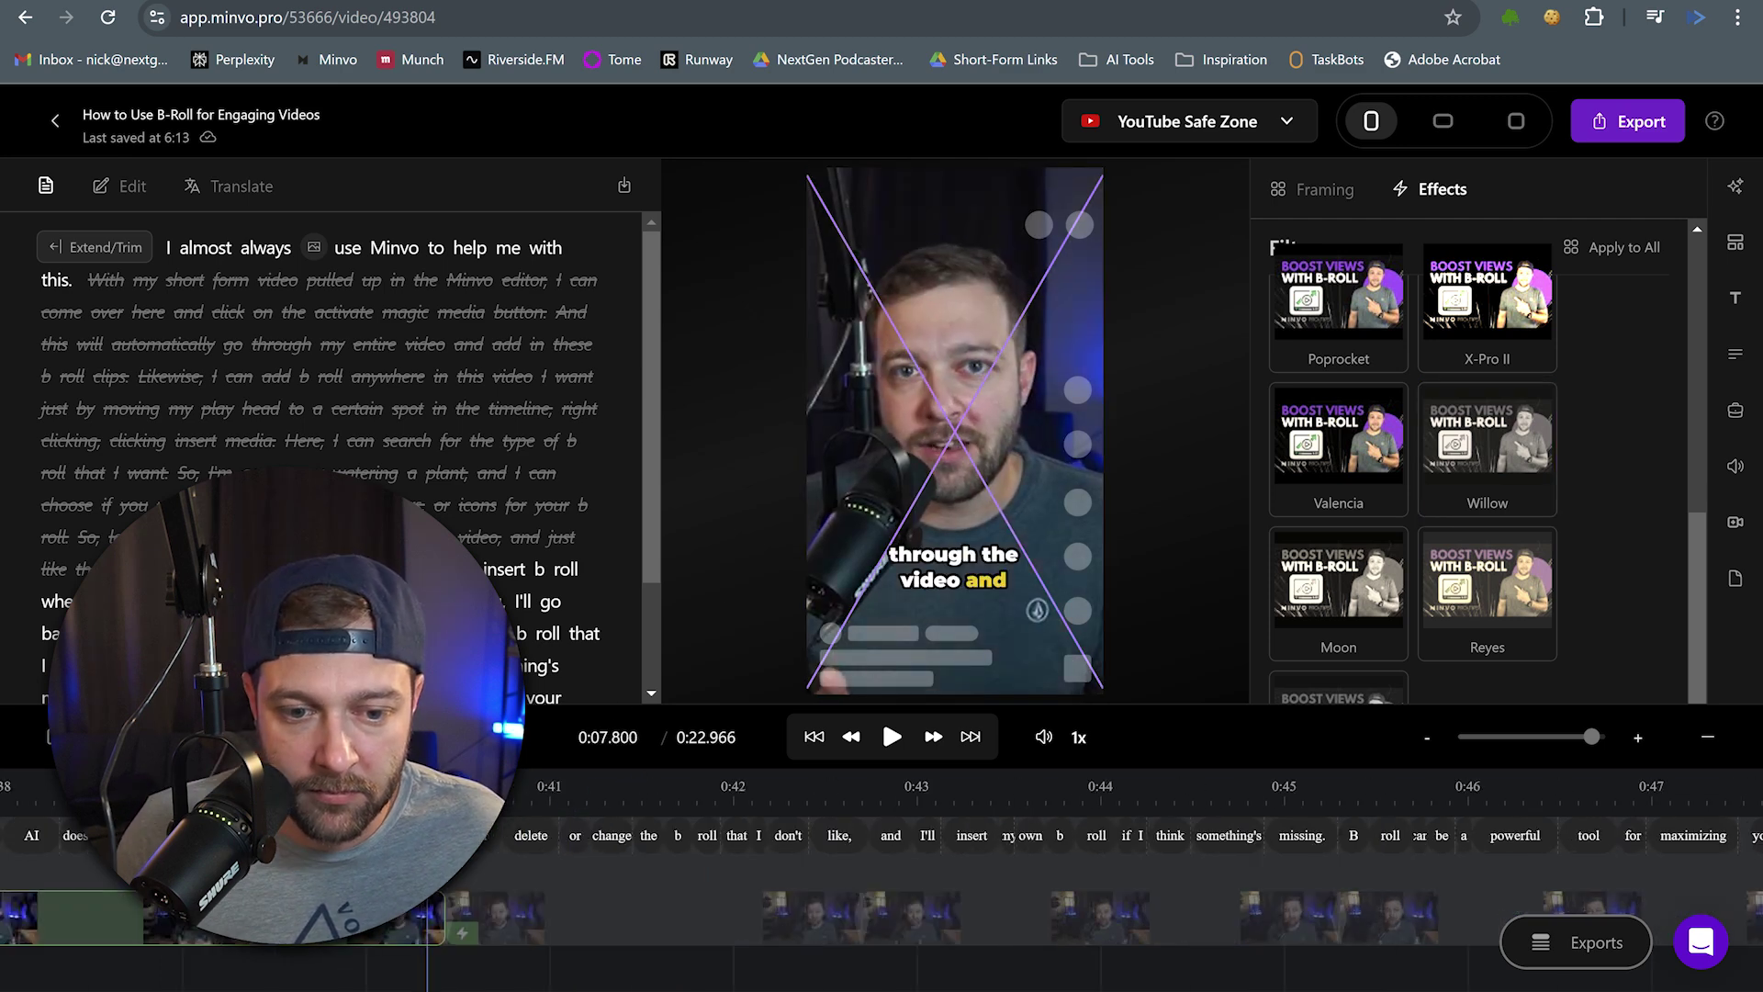
pyautogui.press('space')
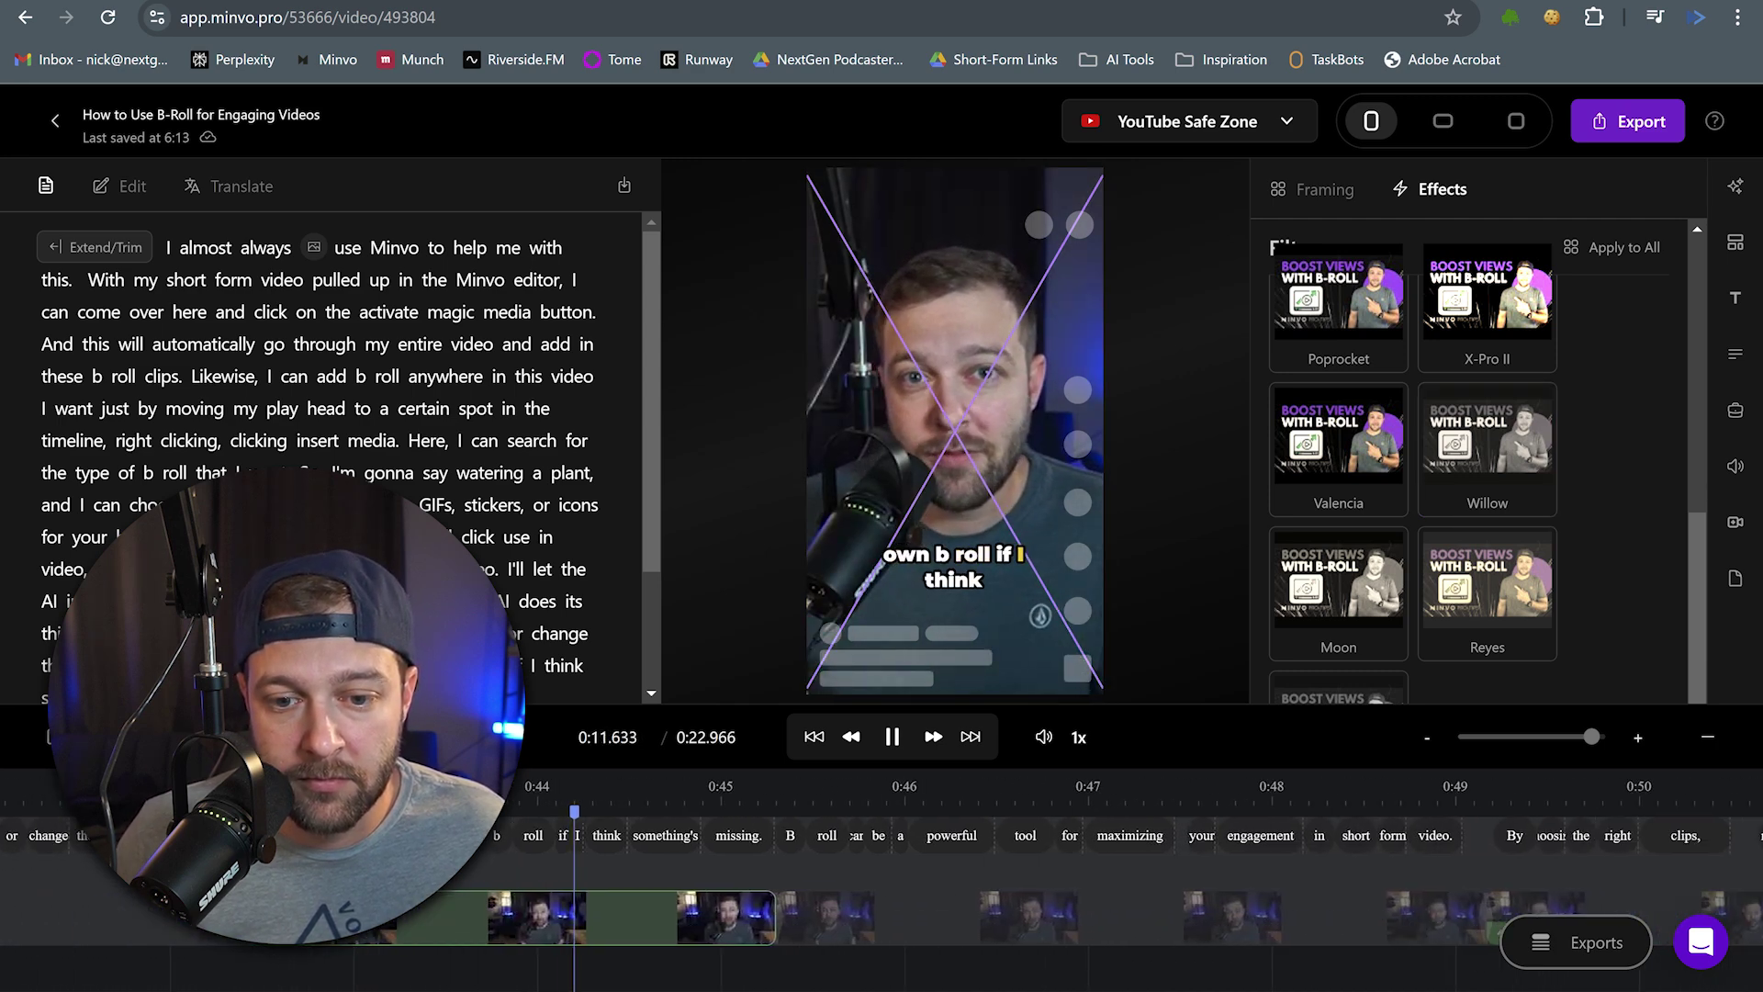
pyautogui.click(892, 736)
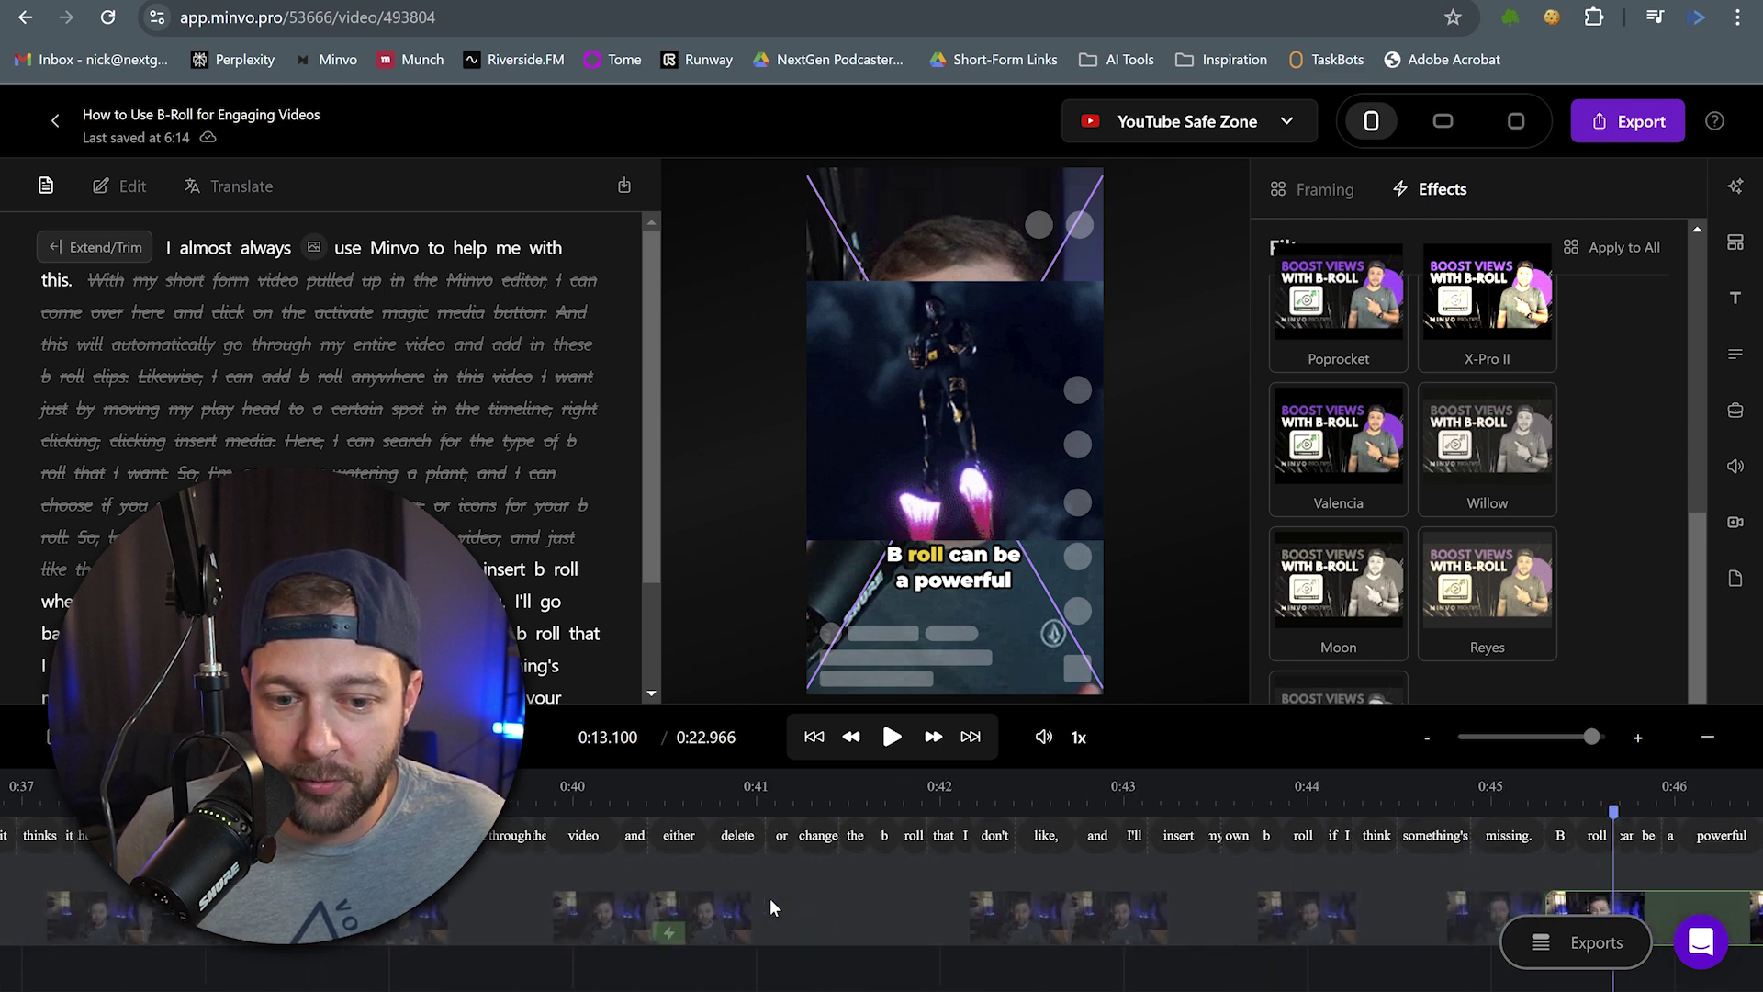
# Add the Pop In animation to the talking-head segment that has the Willow filter
pyautogui.click(774, 930)
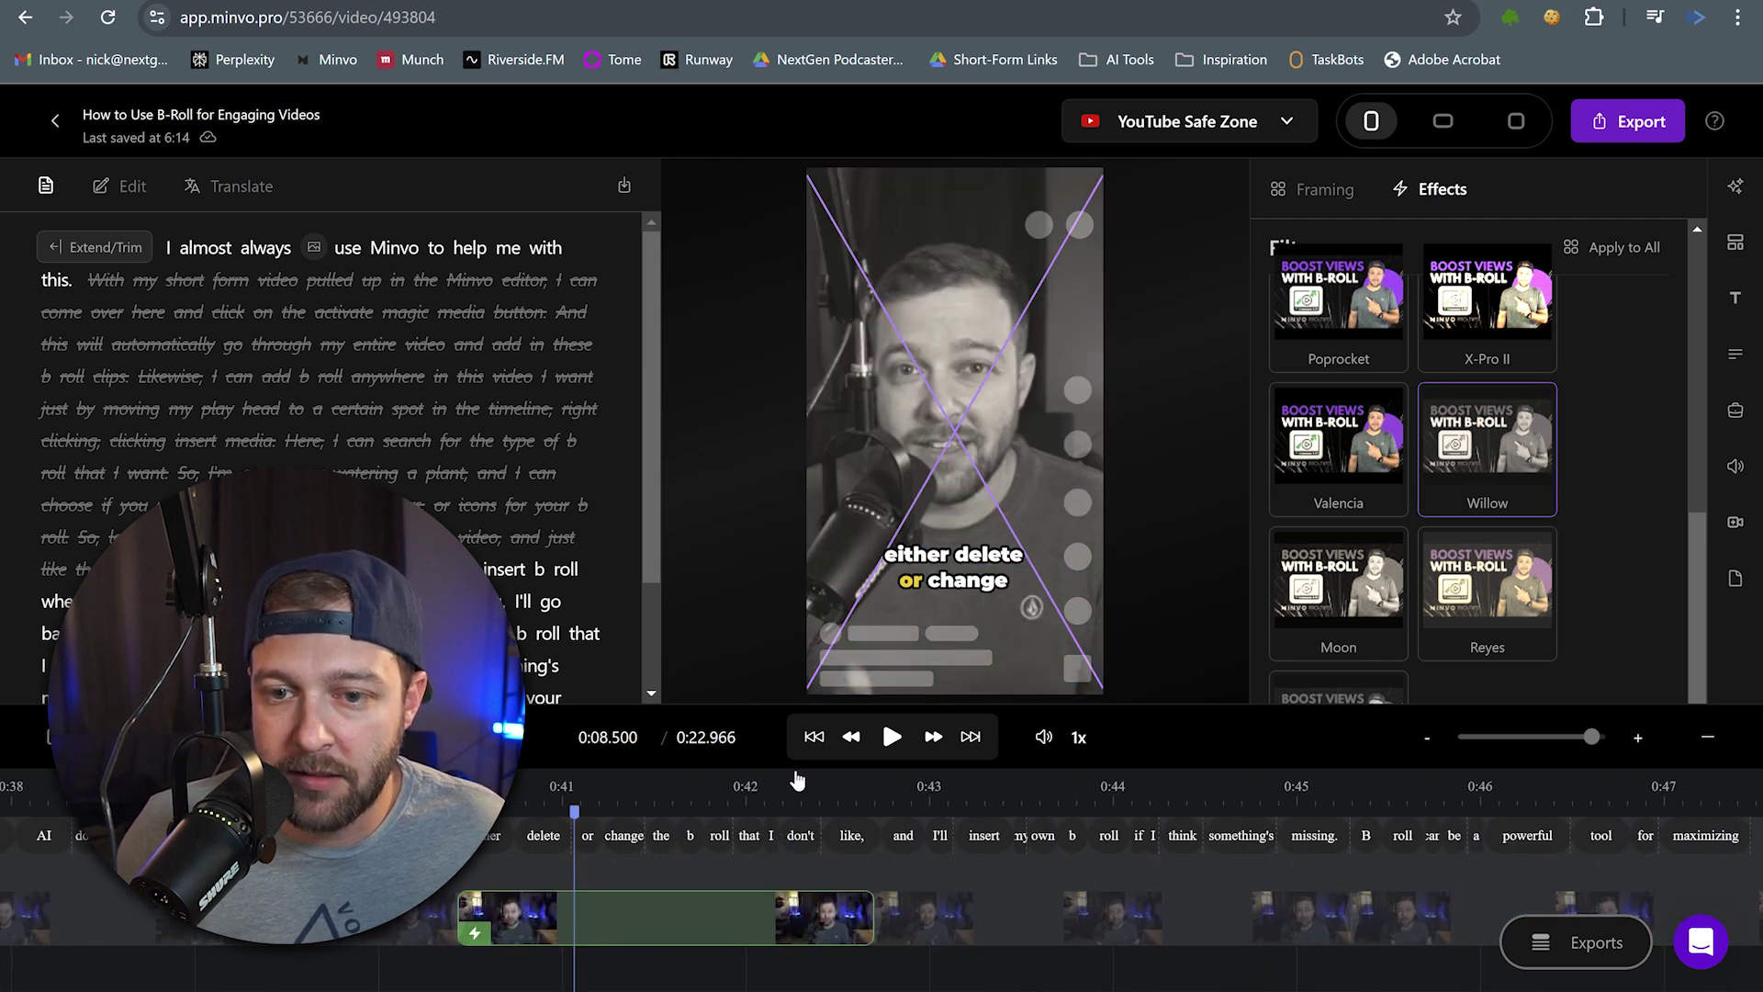
pyautogui.scroll(3, 1397, 472)
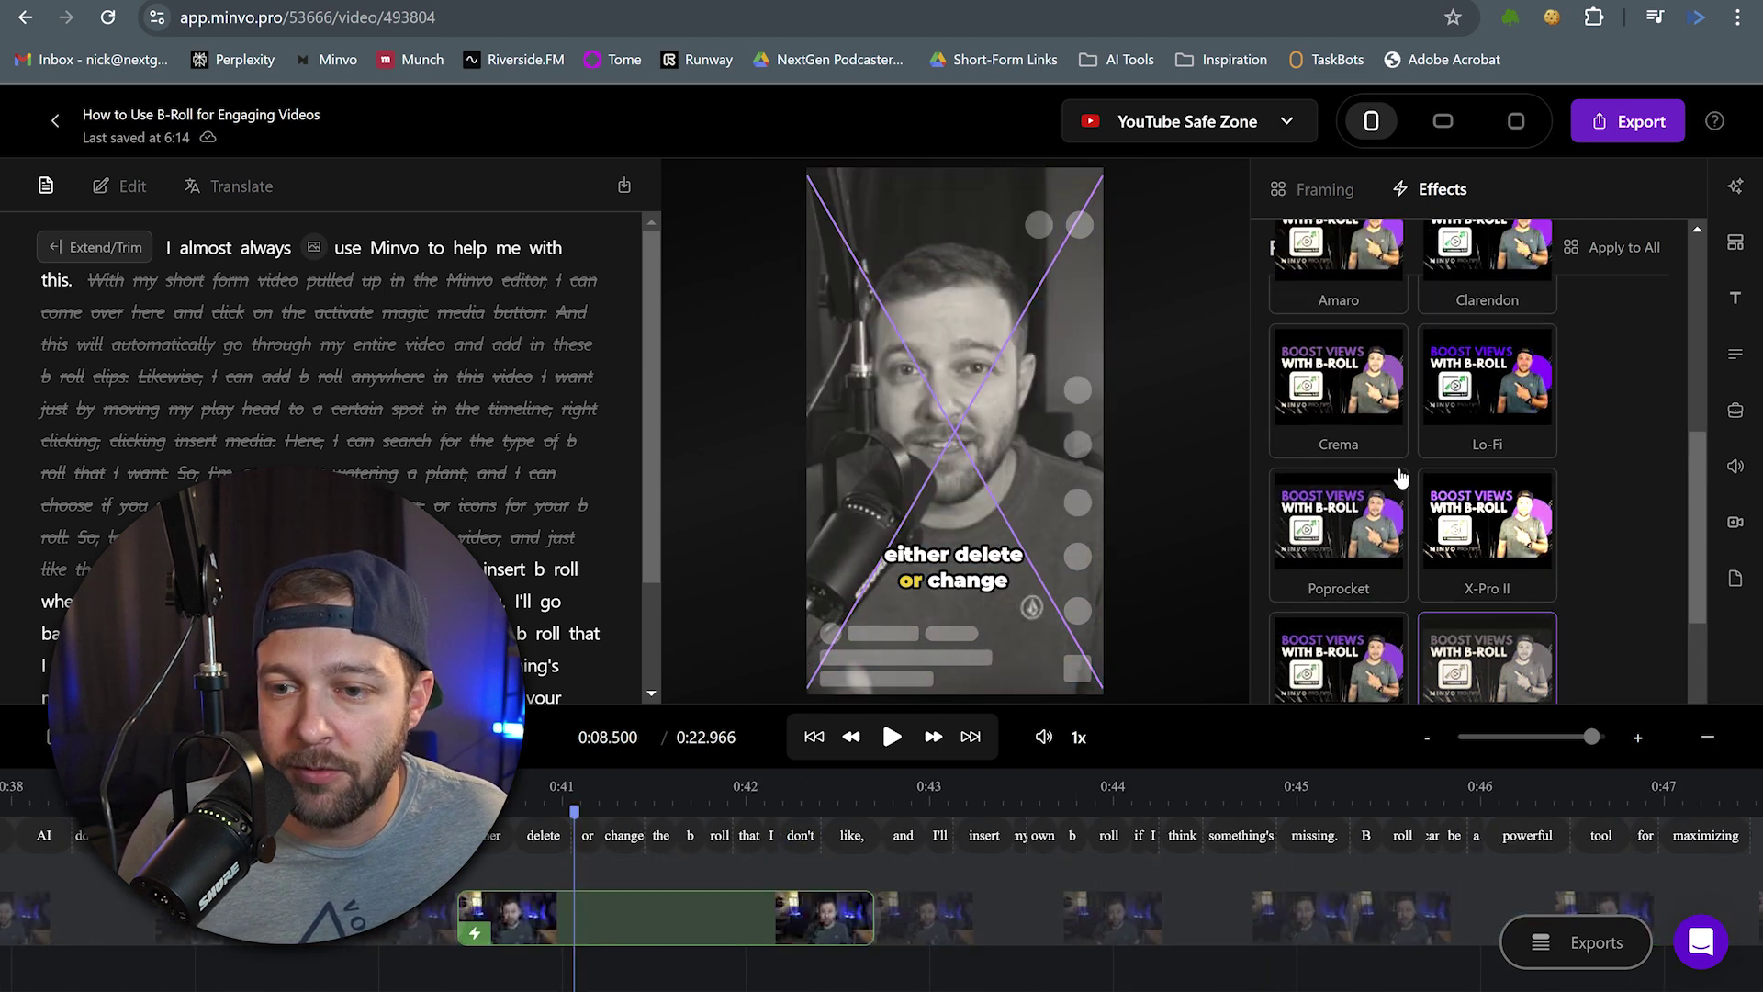
pyautogui.scroll(5, 1455, 602)
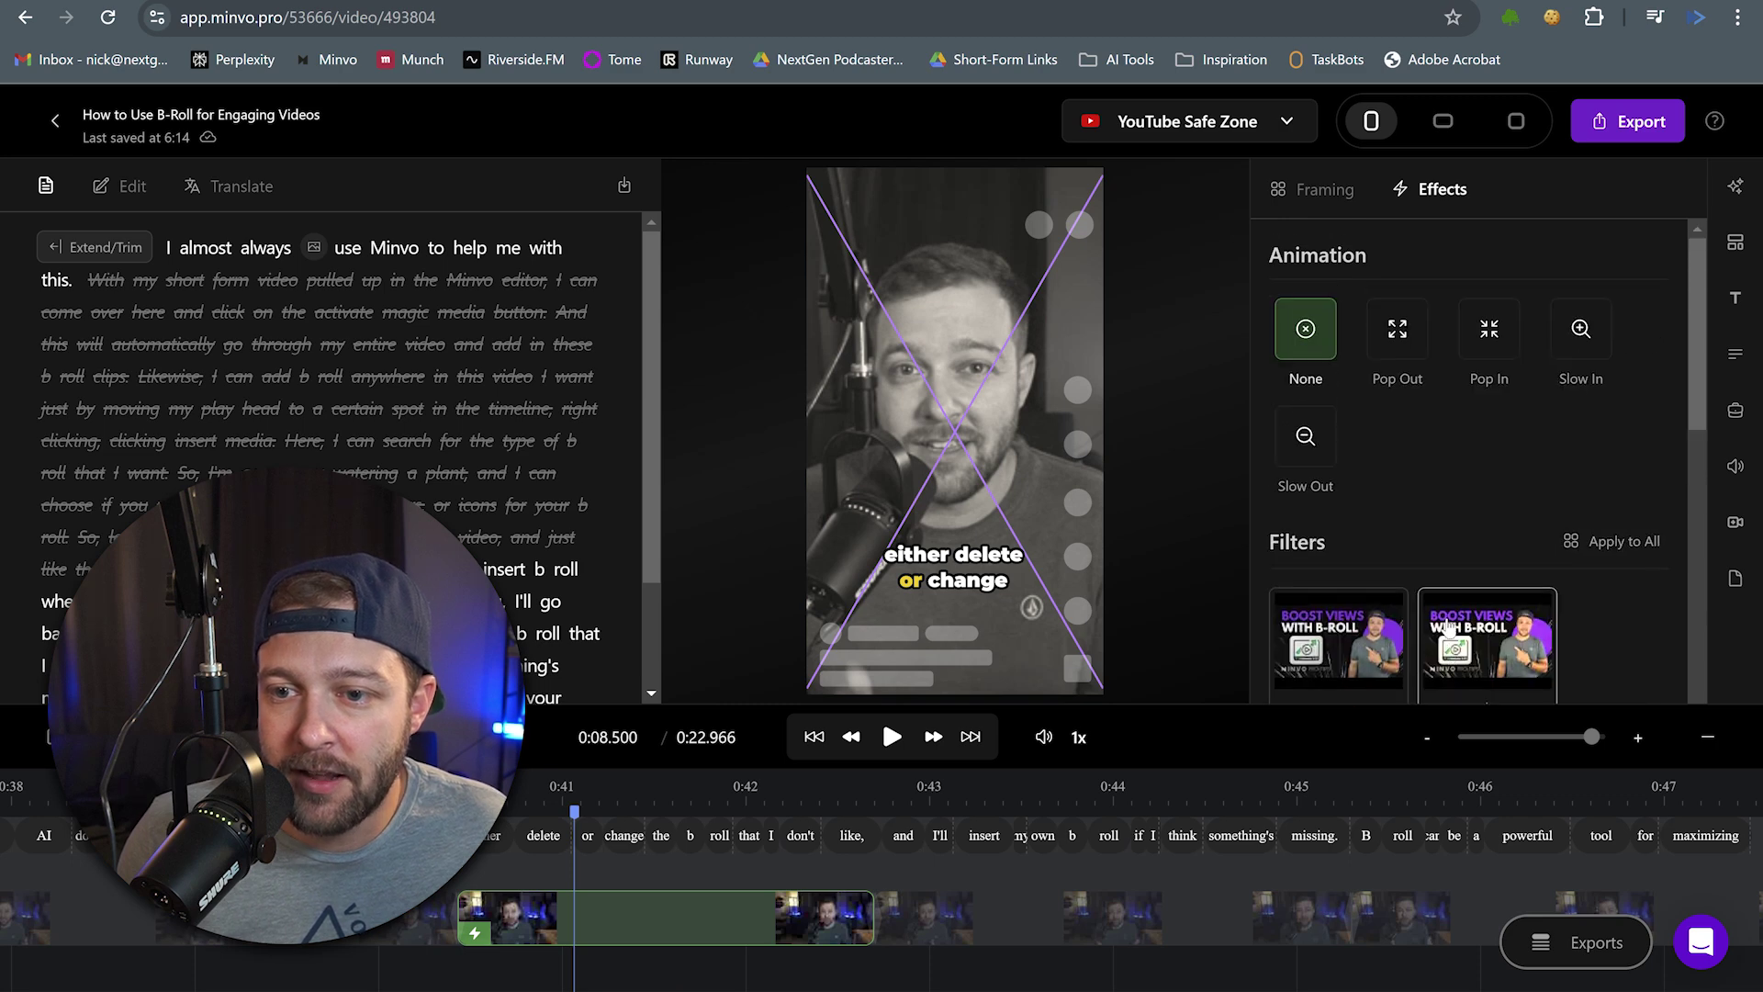
pyautogui.click(1488, 348)
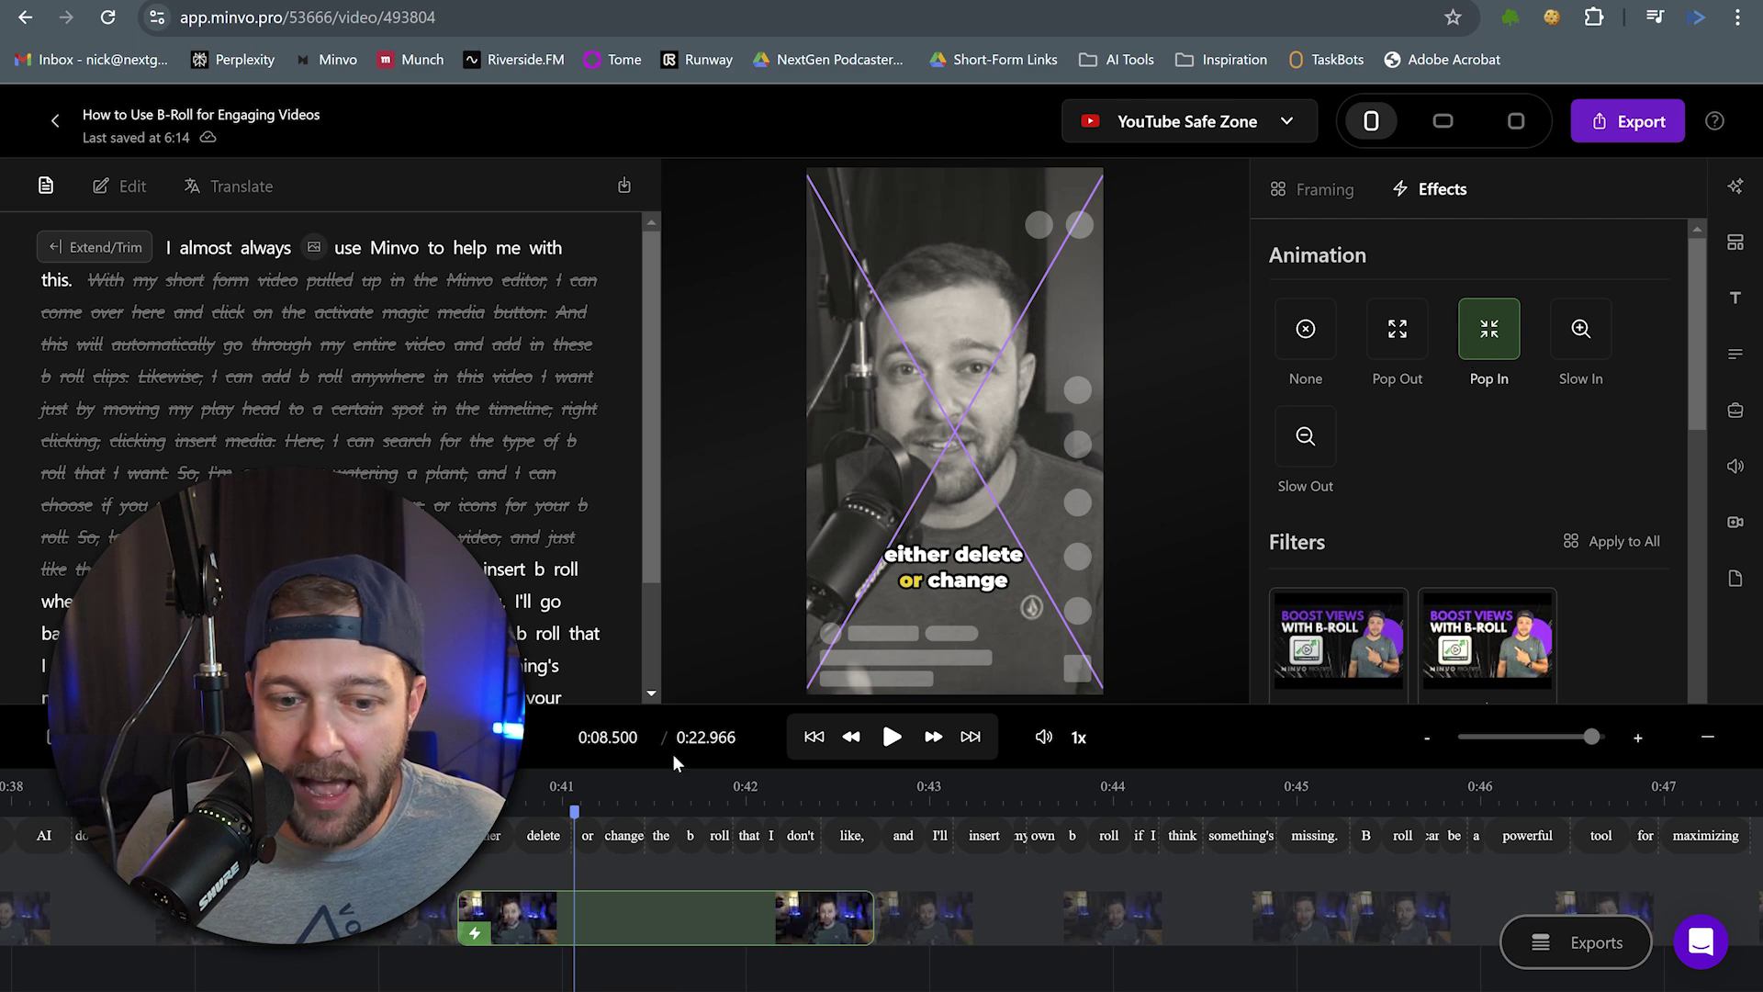
# Play from the preceding segment to preview the Willow filter combined with the Pop In animation
pyautogui.click(317, 918)
pyautogui.click(891, 736)
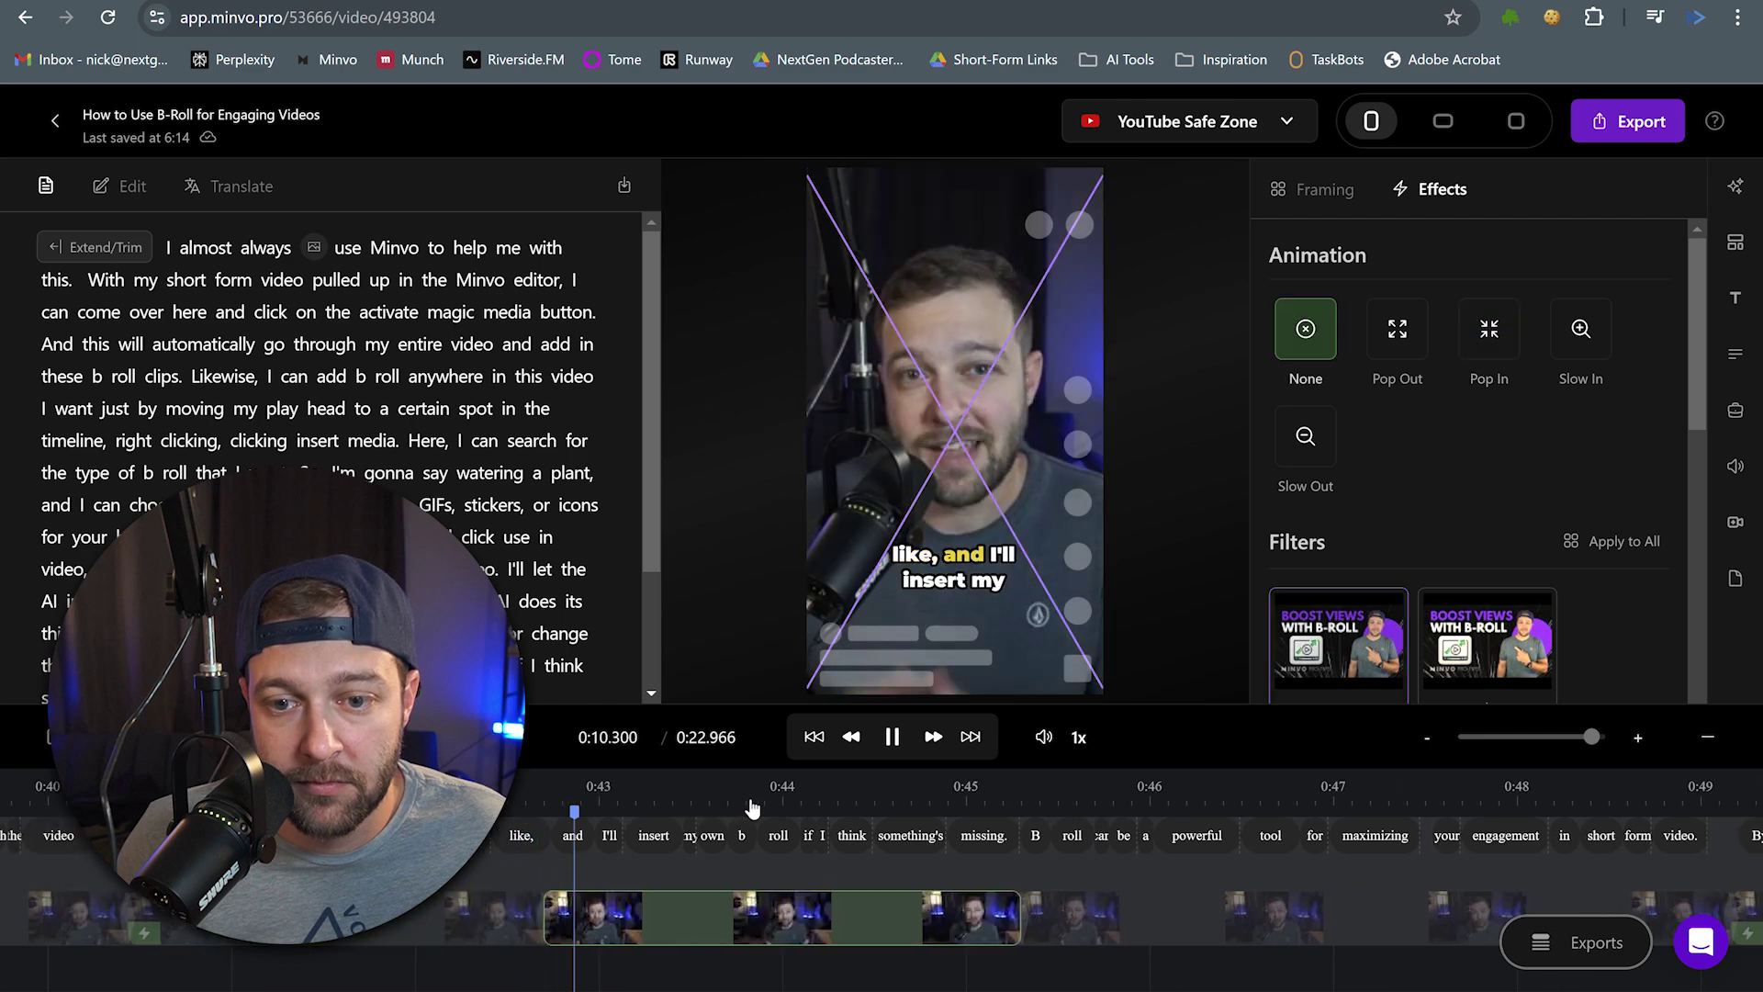
pyautogui.click(891, 736)
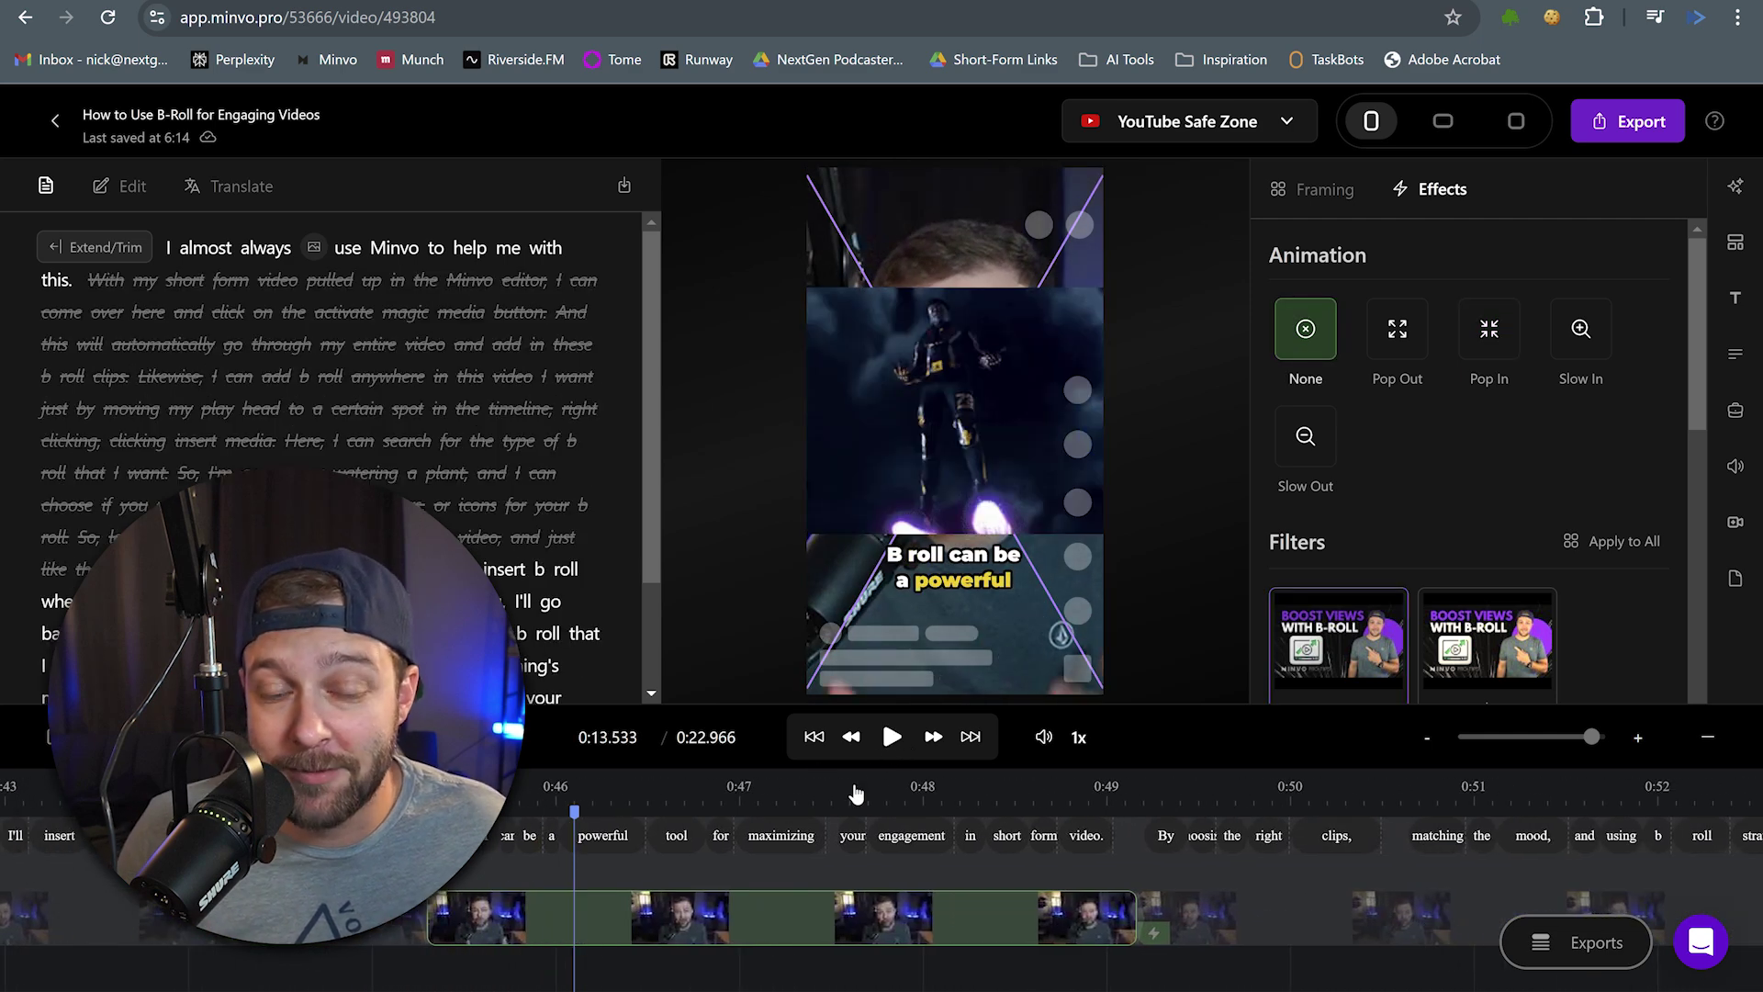